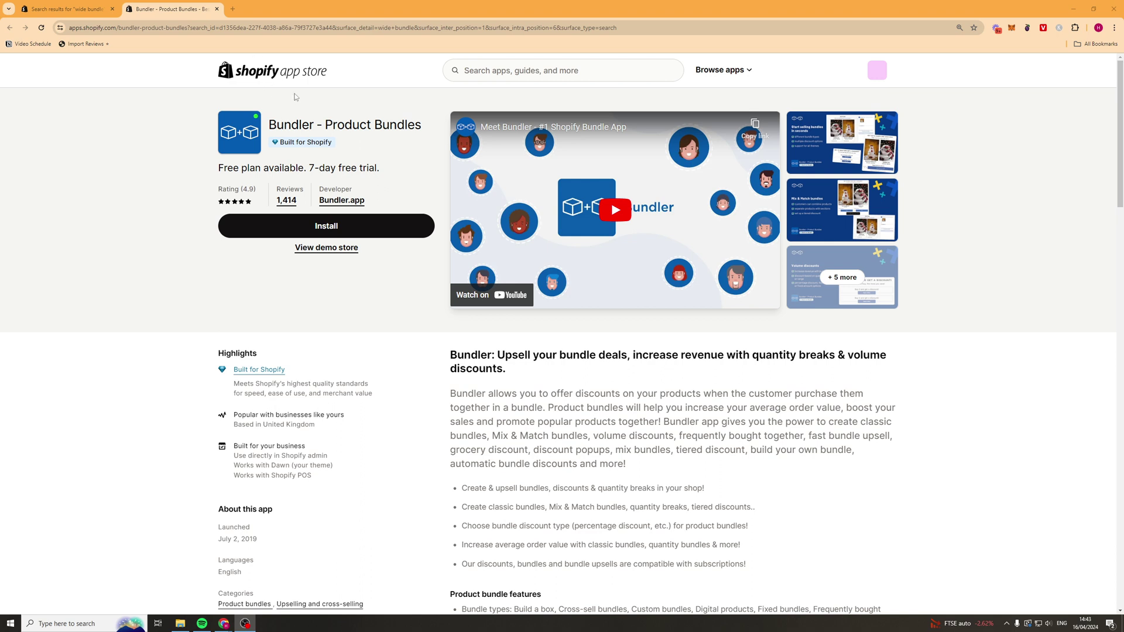
Begin installing Bundler - Product Bundles from its App Store listing.
{"action": "left_click_drag", "start_coordinate": [270, 123], "coordinate": [422, 125]}
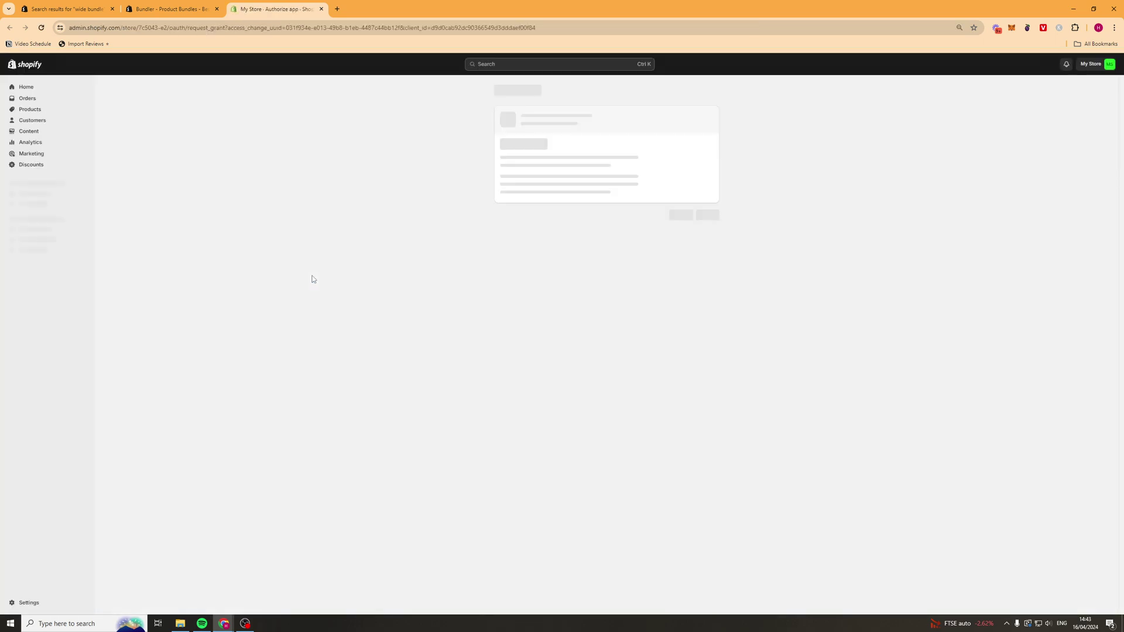
Approve the app installation and look over the empty Bundles dashboard.
{"action": "left_click", "coordinate": [708, 236]}
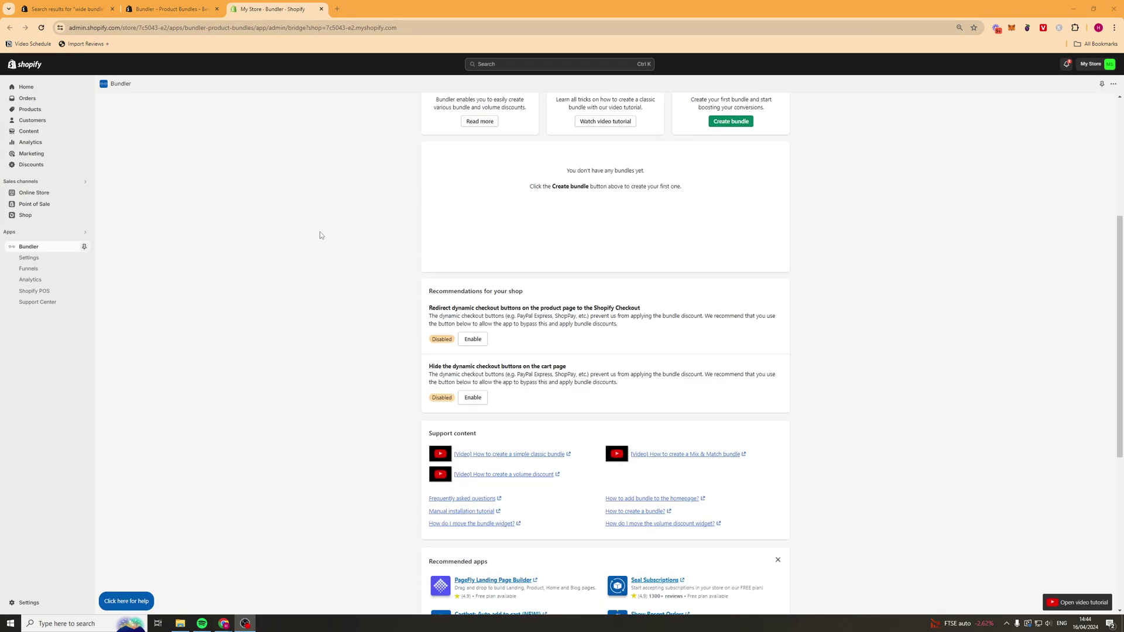
{"action": "scroll", "coordinate": [320, 235], "scroll_direction": "down", "scroll_amount": 5}
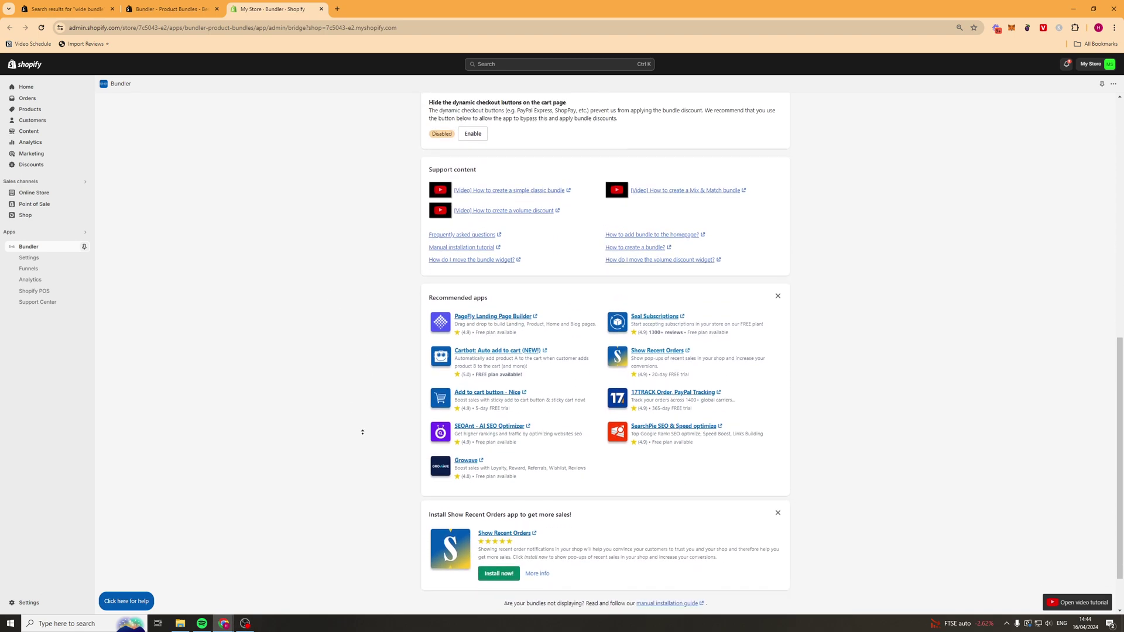
{"action": "scroll", "coordinate": [362, 432], "scroll_direction": "up", "scroll_amount": 10}
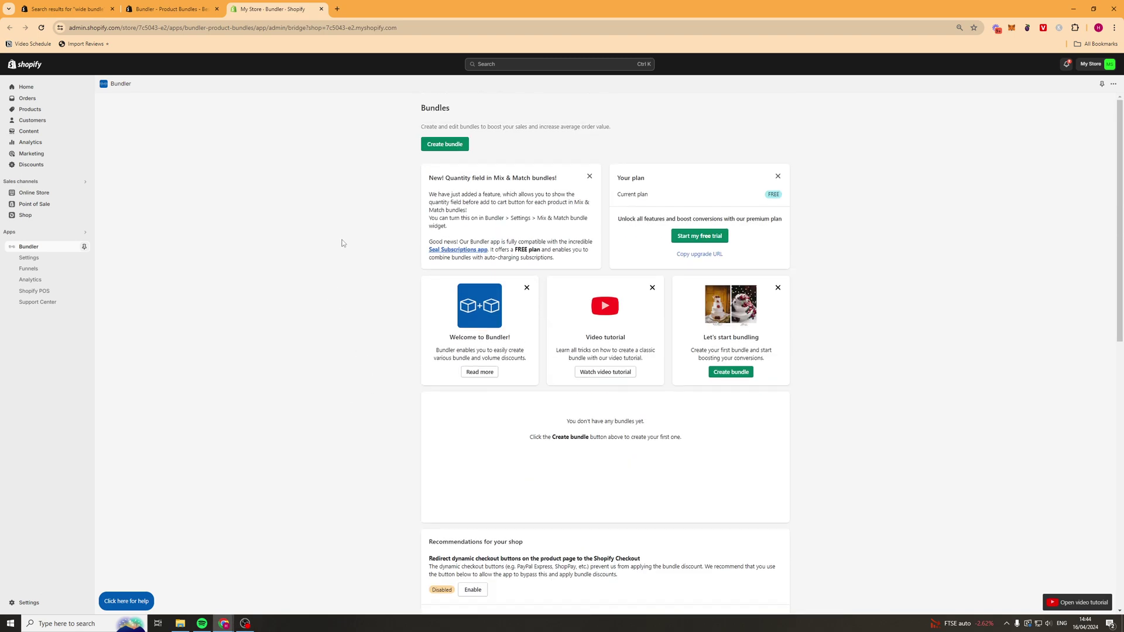
{"action": "left_click", "coordinate": [460, 145]}
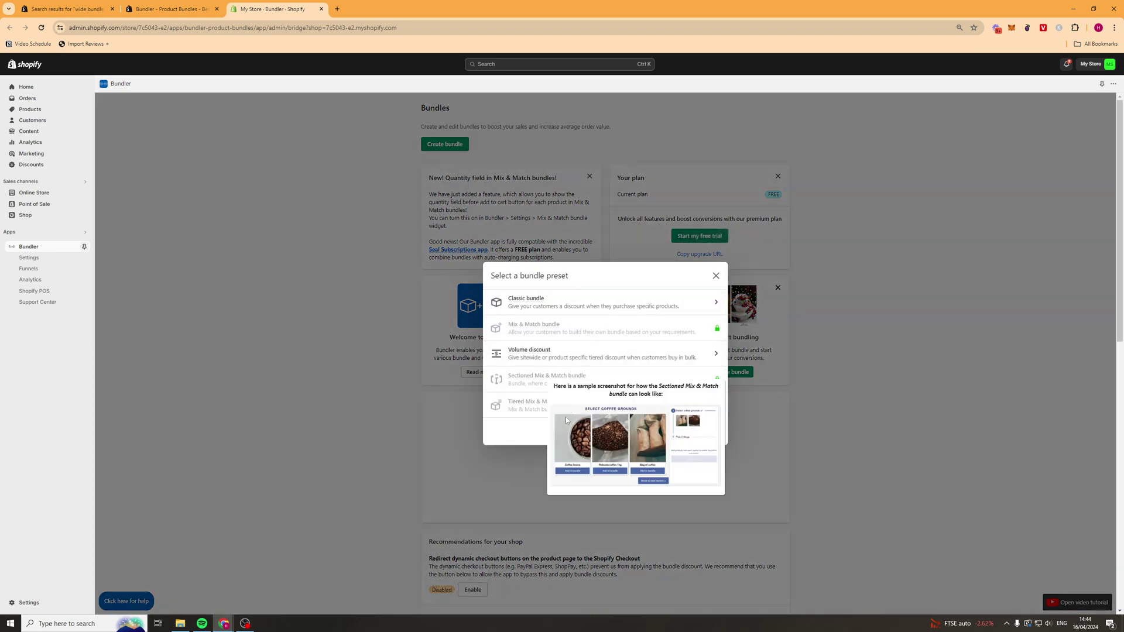
{"action": "mouse_move", "coordinate": [527, 298]}
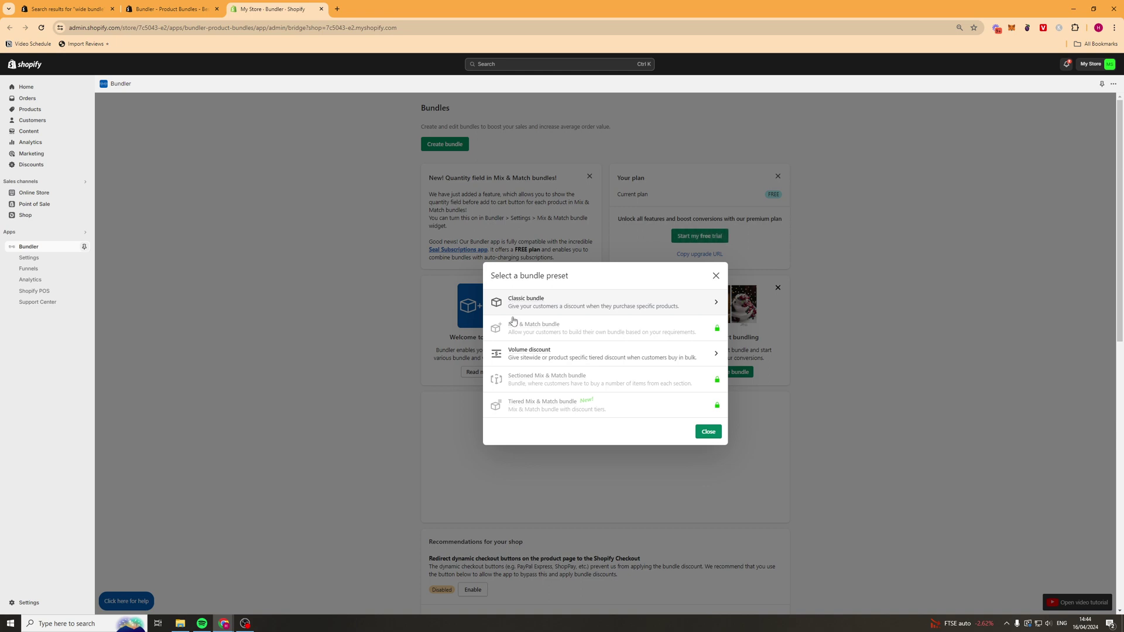
{"action": "mouse_move", "coordinate": [518, 353]}
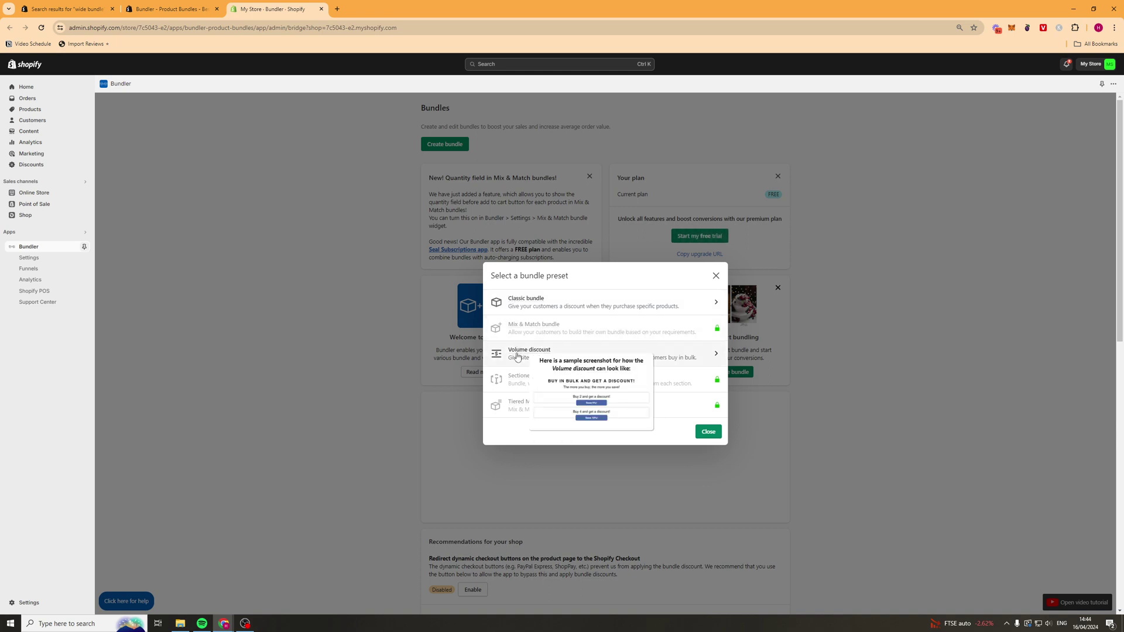
{"action": "mouse_move", "coordinate": [526, 386]}
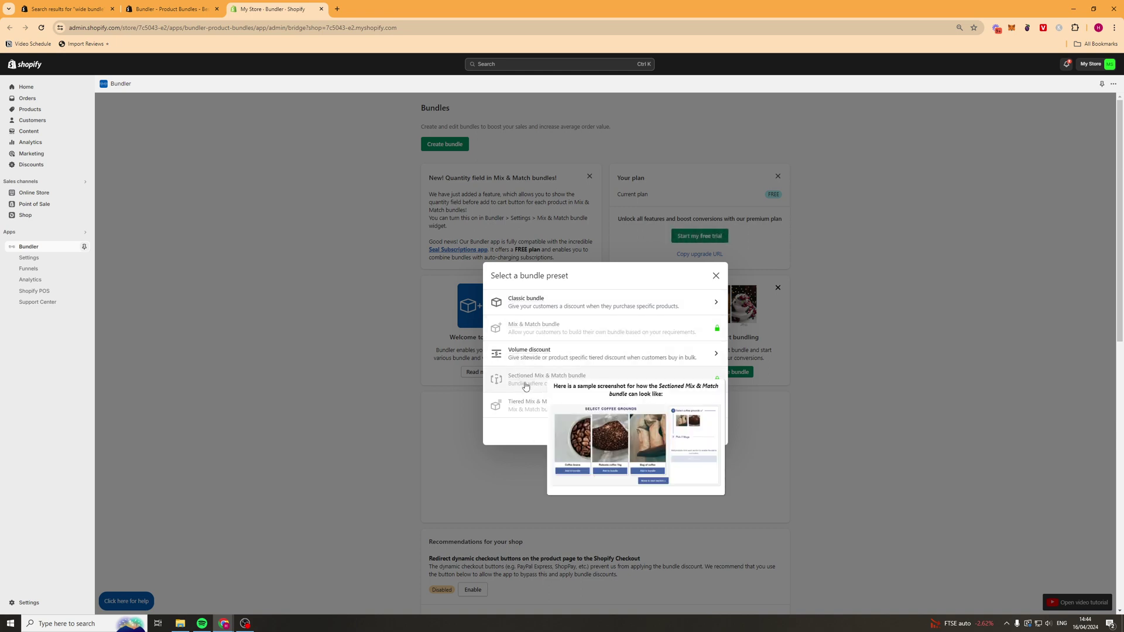
{"action": "mouse_move", "coordinate": [531, 408]}
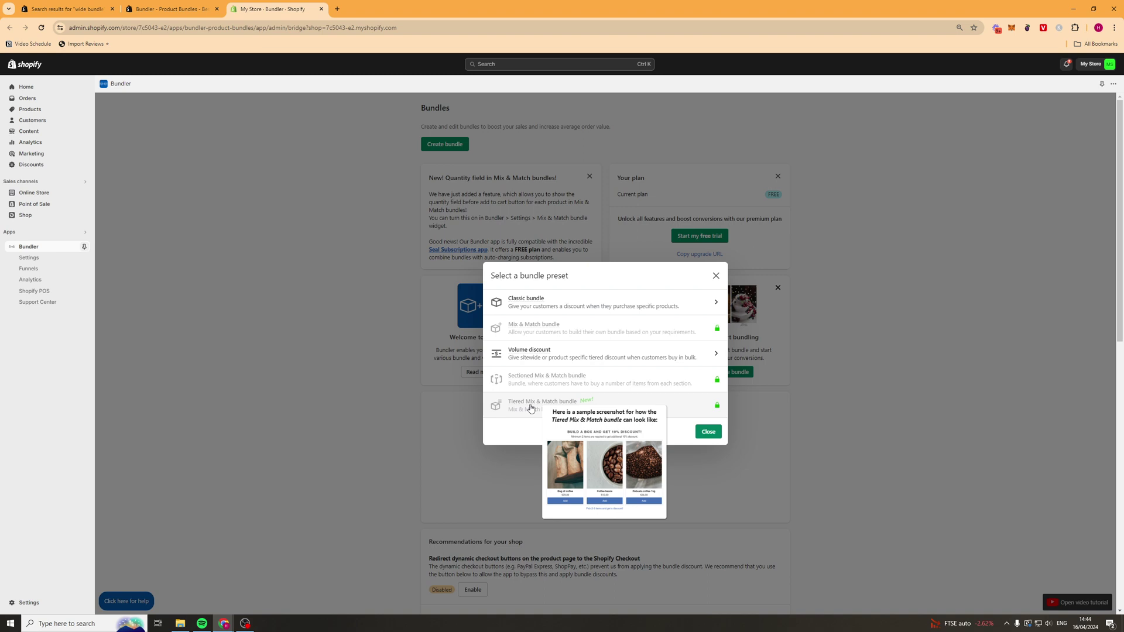
Unlock the Mix & Match preset by approving the Premium plan subscription.
{"action": "left_click", "coordinate": [717, 331]}
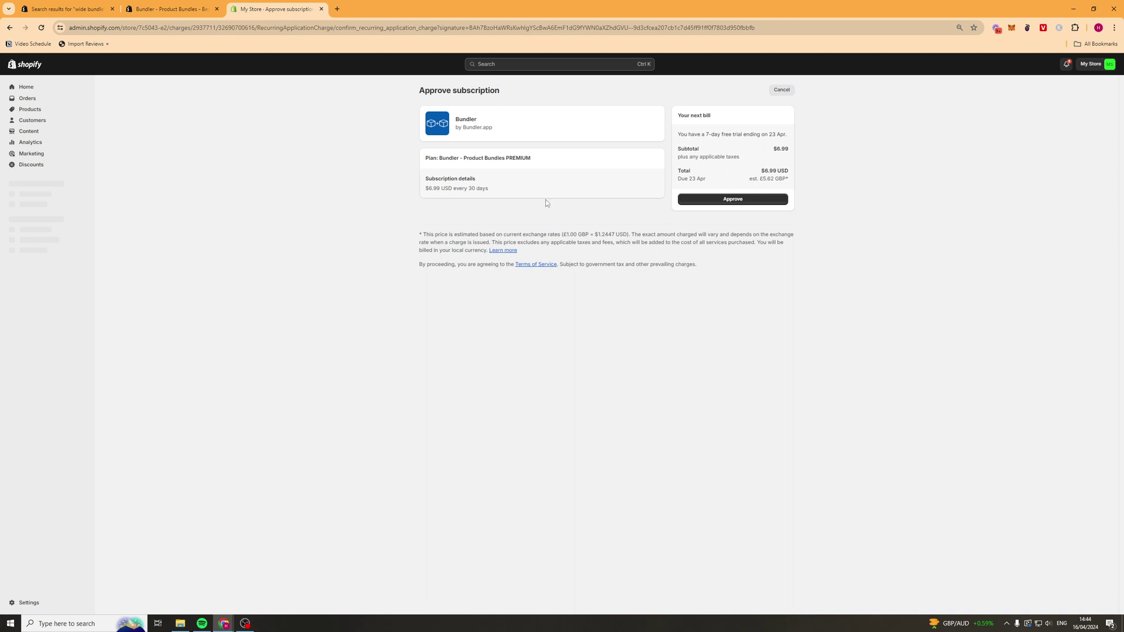
{"action": "left_click", "coordinate": [750, 199]}
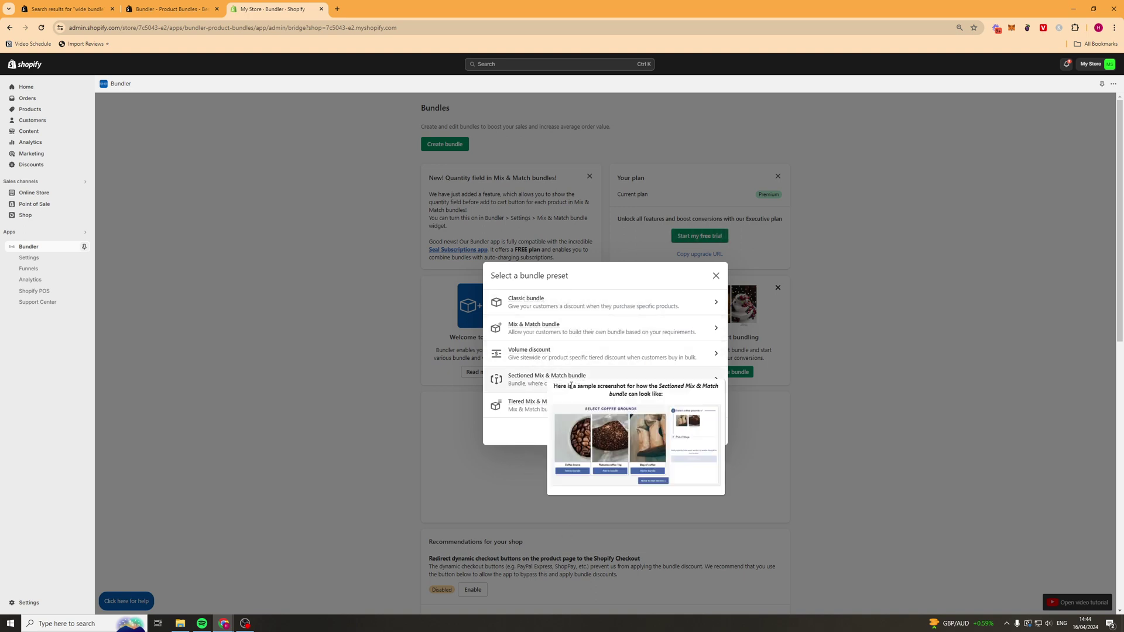
Start a Classic bundle and rename it 'Combo Box'.
{"action": "mouse_move", "coordinate": [580, 306]}
{"action": "left_click", "coordinate": [696, 303]}
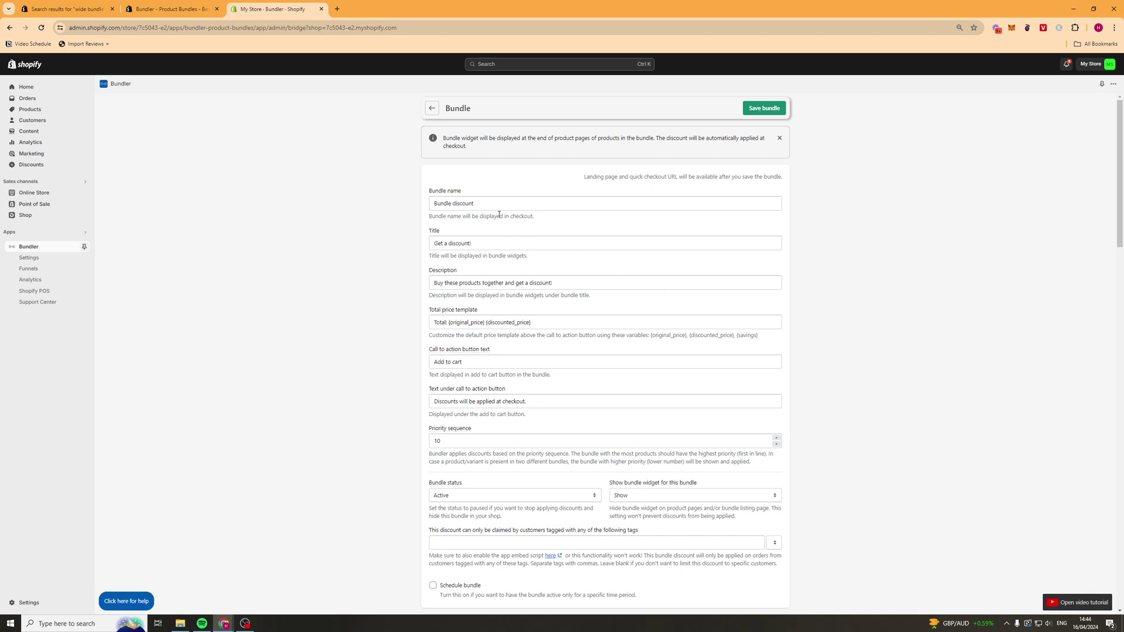
{"action": "middle_click", "coordinate": [835, 201]}
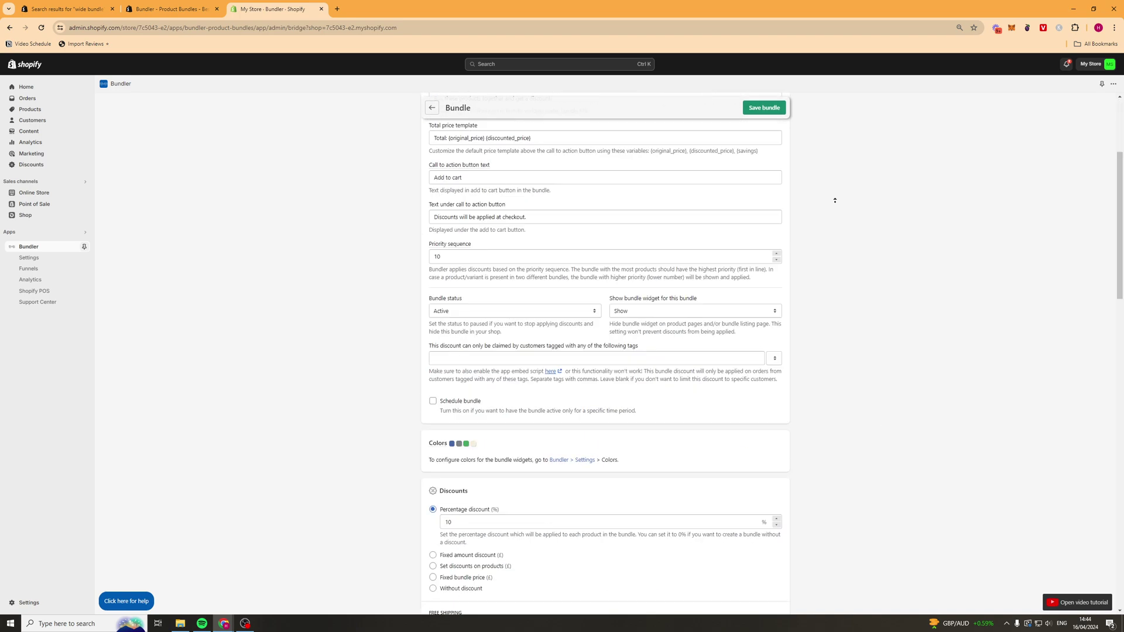
{"action": "scroll", "coordinate": [583, 229], "scroll_direction": "up", "scroll_amount": 3}
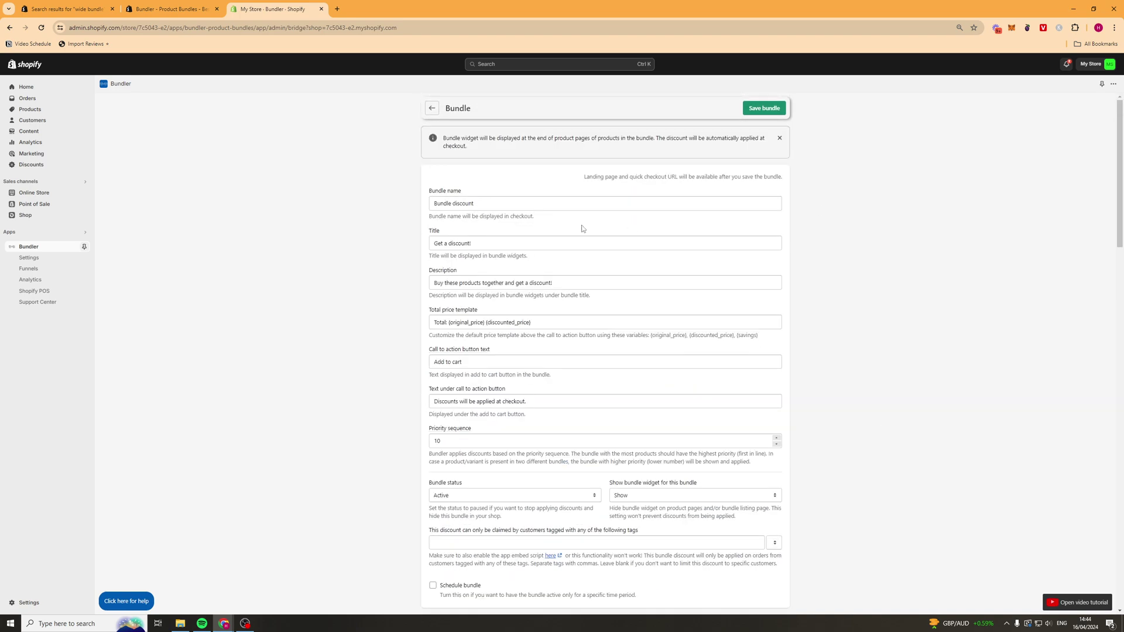
{"action": "triple_click", "coordinate": [491, 202]}
{"action": "left_click", "coordinate": [469, 199]}
{"action": "triple_click", "coordinate": [469, 200]}
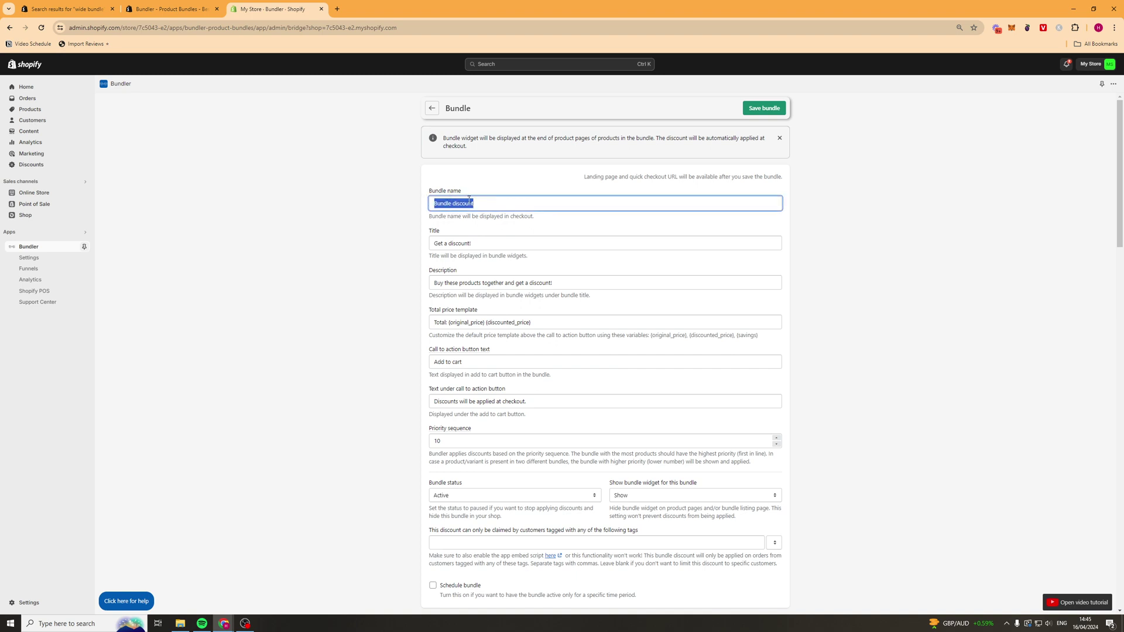
{"action": "type", "text": "Combo Box"}
{"action": "left_click", "coordinate": [498, 196]}
Review the default title, description and total price template, leaving them unchanged.
{"action": "triple_click", "coordinate": [489, 241]}
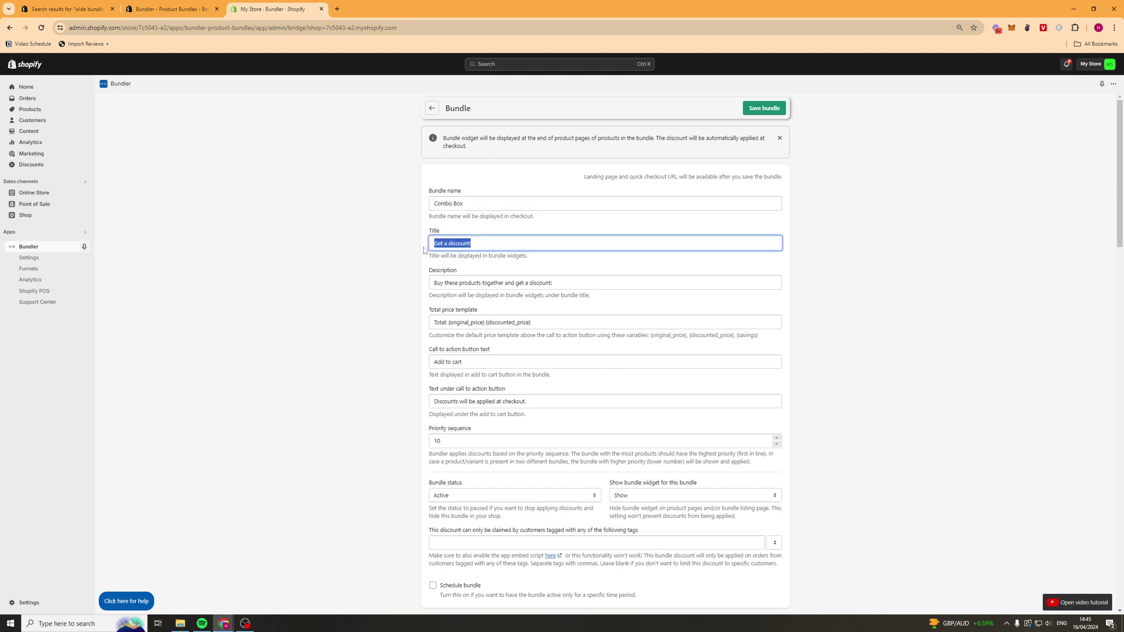
{"action": "left_click", "coordinate": [477, 232]}
{"action": "triple_click", "coordinate": [592, 288]}
{"action": "left_click", "coordinate": [500, 270]}
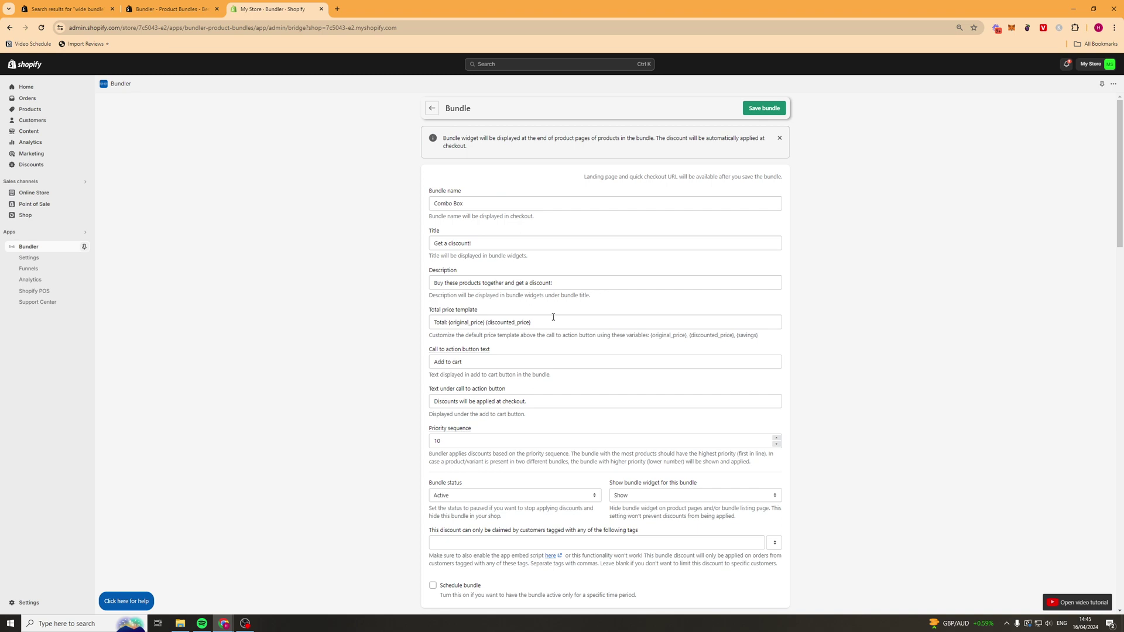
{"action": "triple_click", "coordinate": [430, 322]}
{"action": "left_click", "coordinate": [528, 321]}
{"action": "triple_click", "coordinate": [527, 322]}
{"action": "left_click", "coordinate": [469, 323]}
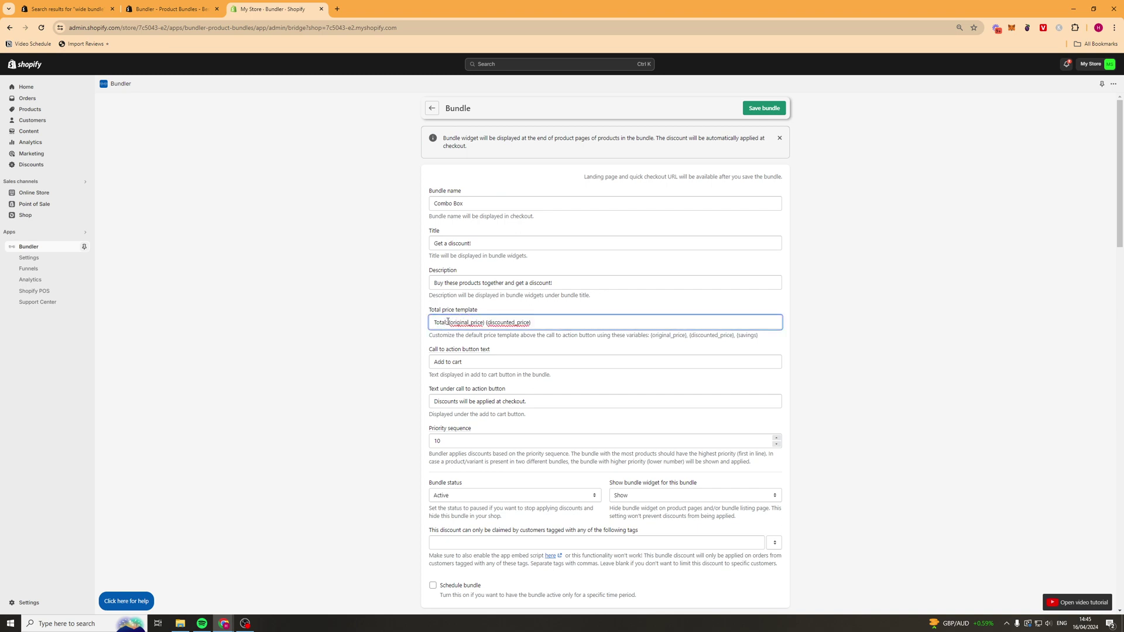
{"action": "left_click_drag", "start_coordinate": [448, 323], "coordinate": [530, 321]}
{"action": "left_click", "coordinate": [530, 321]}
Keep the call to action text as 'Add to cart'.
{"action": "scroll", "coordinate": [515, 414], "scroll_direction": "down", "scroll_amount": 1}
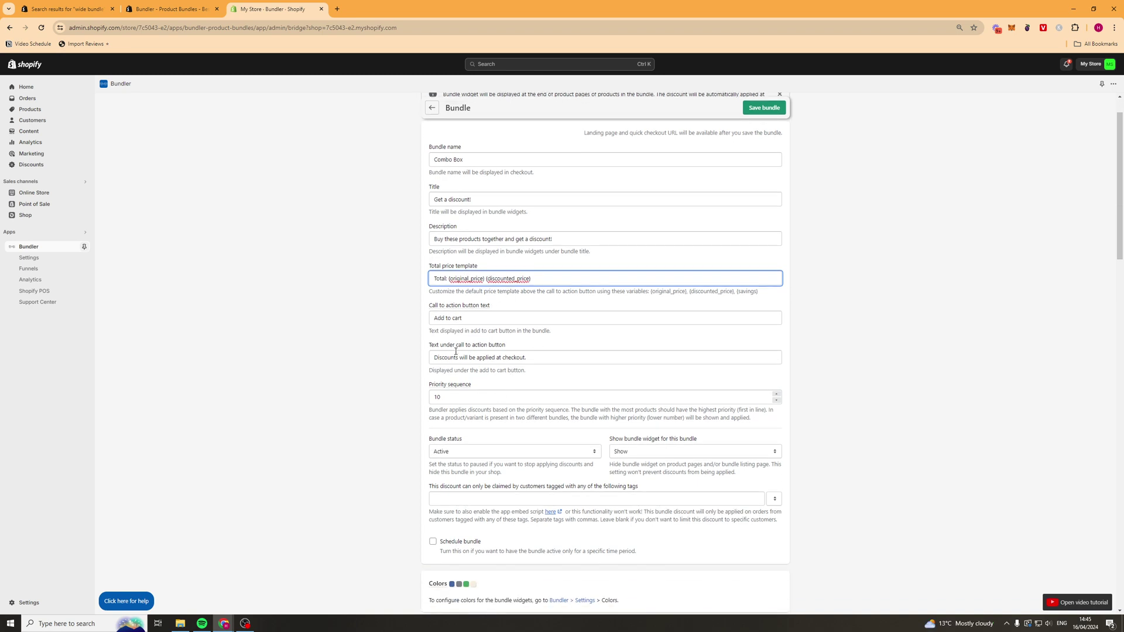
{"action": "triple_click", "coordinate": [440, 319]}
{"action": "left_click", "coordinate": [464, 317]}
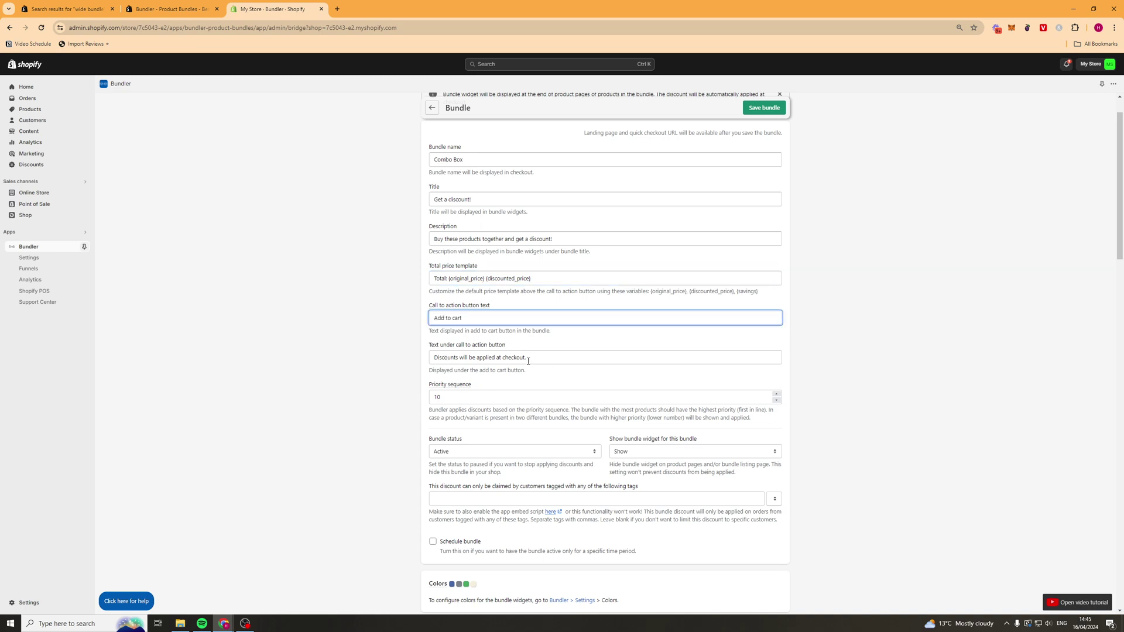
{"action": "scroll", "coordinate": [584, 337], "scroll_direction": "down", "scroll_amount": 2}
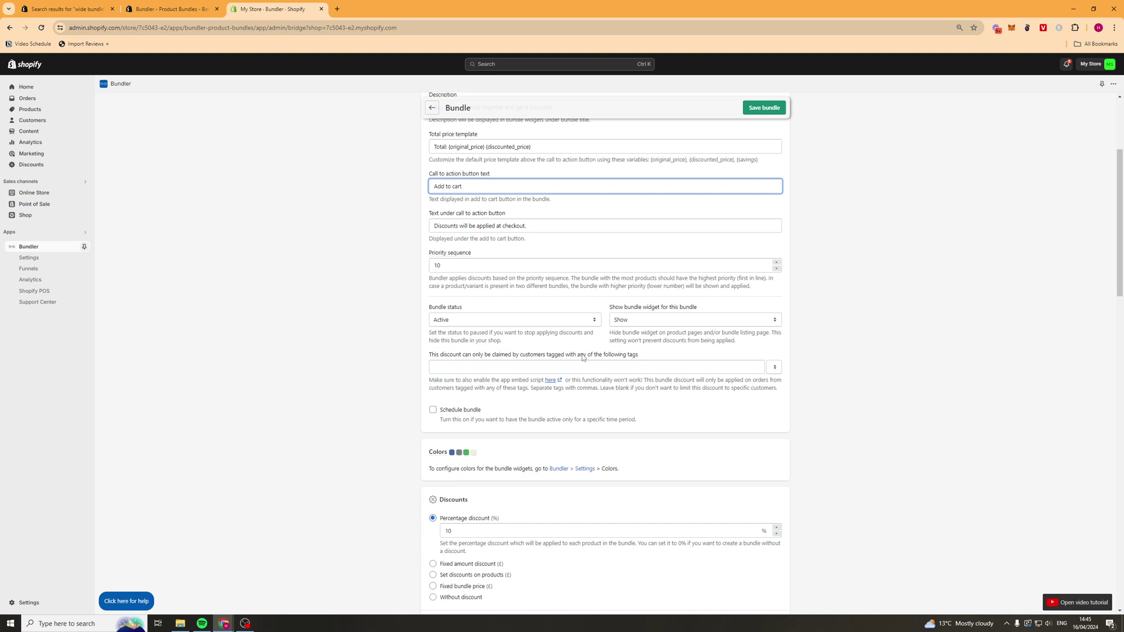
{"action": "scroll", "coordinate": [583, 357], "scroll_direction": "down", "scroll_amount": 3}
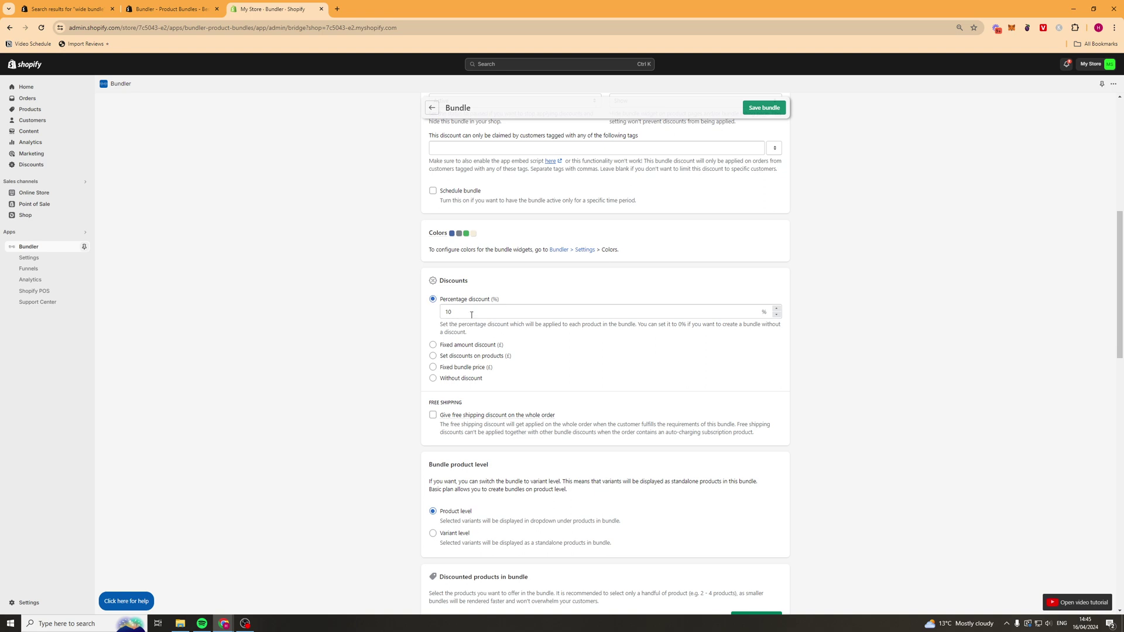
Try each discount option, then settle on Fixed bundle price (£) instead of 10% off.
{"action": "left_click_drag", "start_coordinate": [442, 327], "coordinate": [519, 326]}
{"action": "left_click", "coordinate": [518, 296]}
{"action": "left_click", "coordinate": [476, 345]}
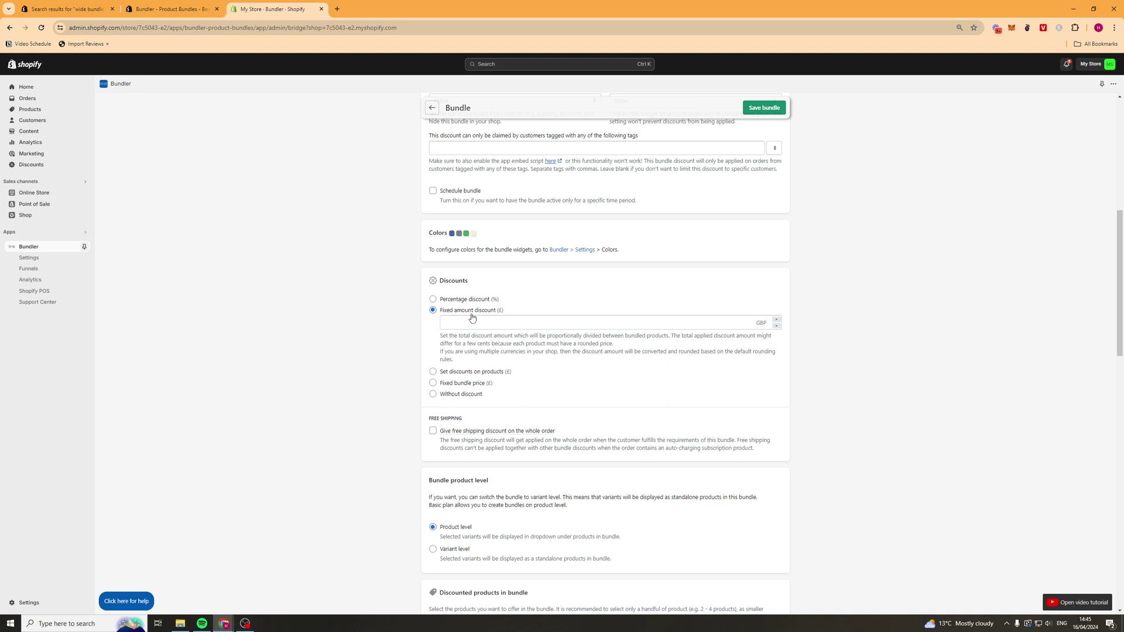
{"action": "left_click", "coordinate": [460, 372]}
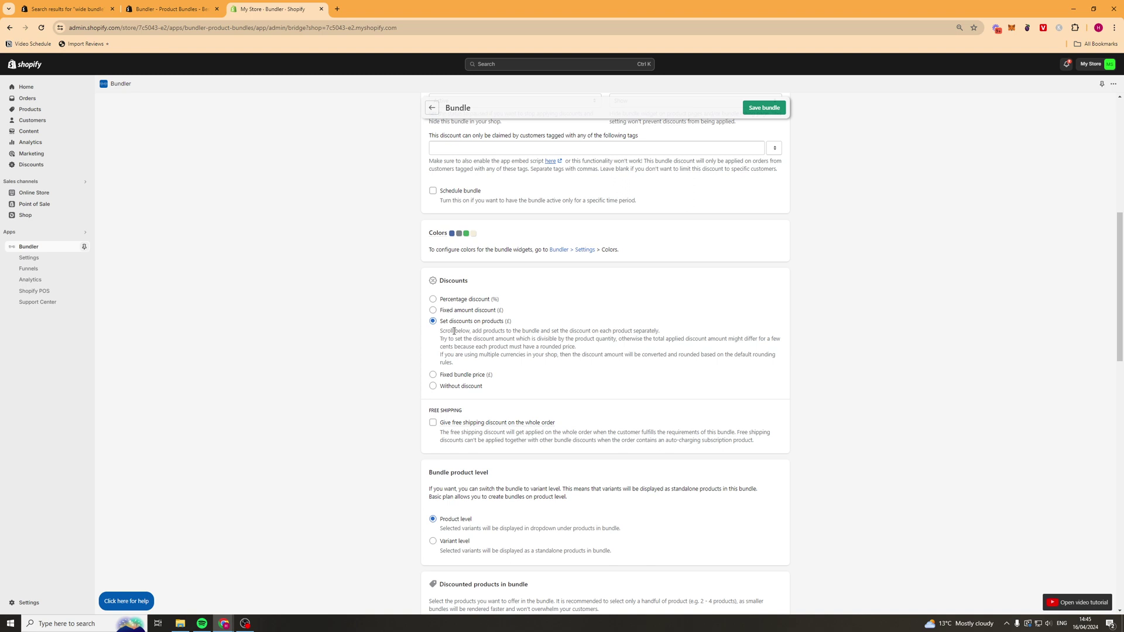
{"action": "left_click", "coordinate": [475, 375]}
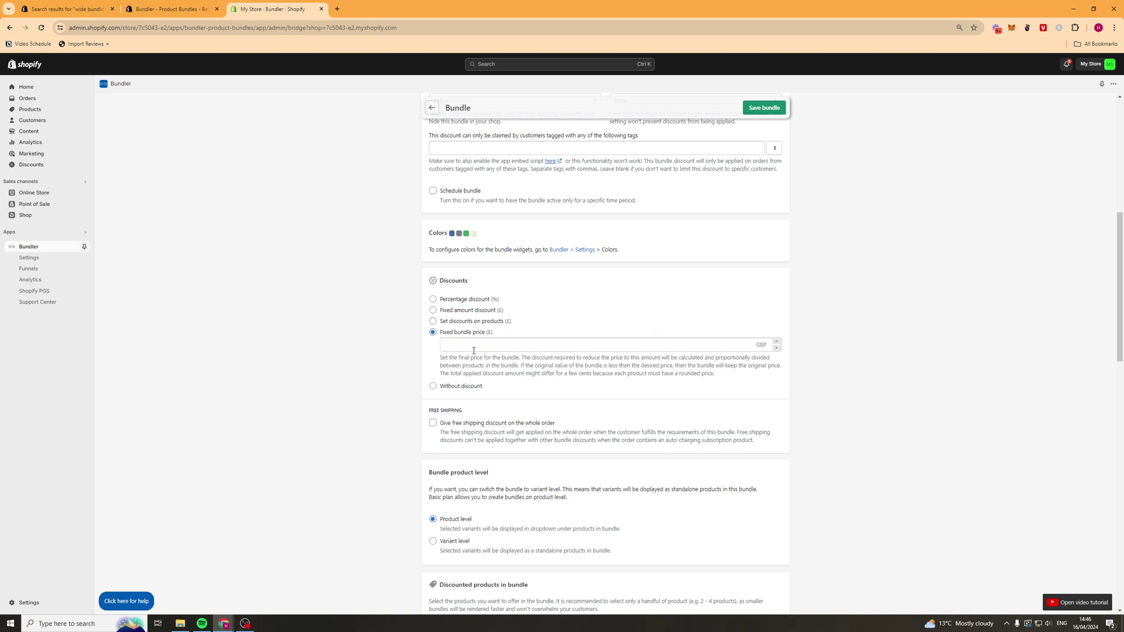
{"action": "left_click", "coordinate": [474, 348]}
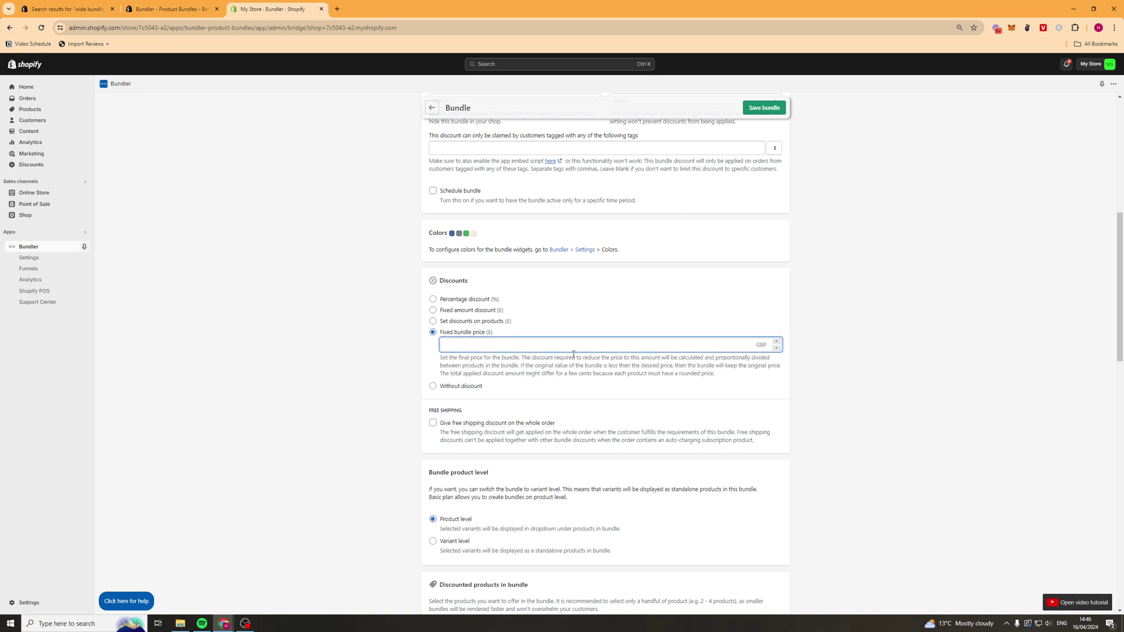
{"action": "left_click", "coordinate": [471, 387]}
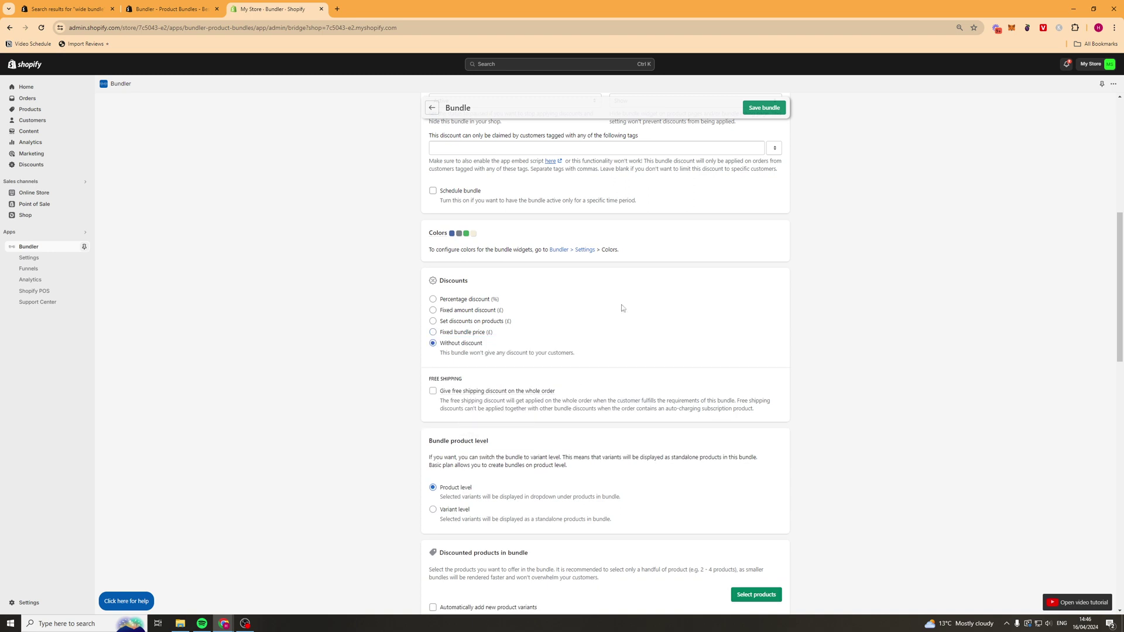
{"action": "left_click", "coordinate": [461, 331]}
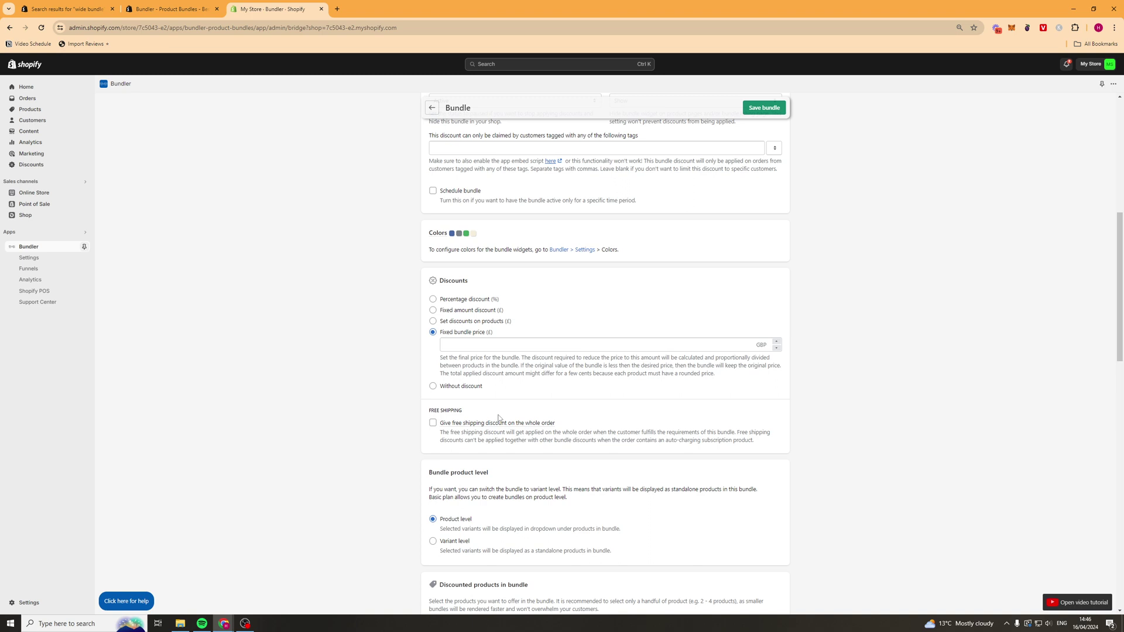
{"action": "scroll", "coordinate": [487, 448], "scroll_direction": "down", "scroll_amount": 2}
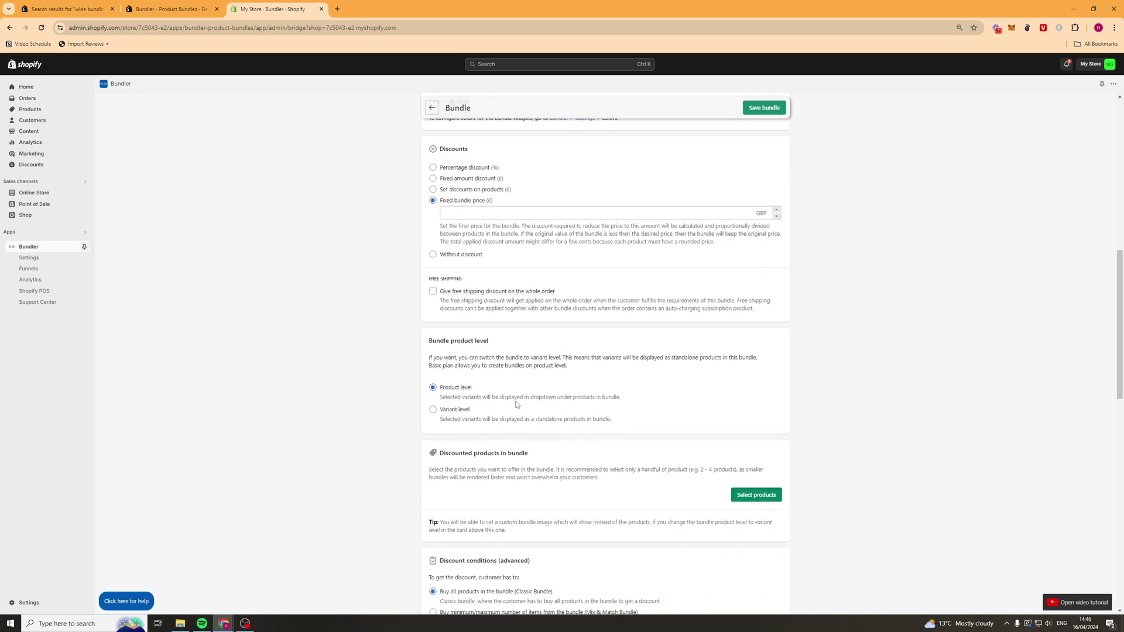
Scroll down to the Discounted products in bundle section.
{"action": "scroll", "coordinate": [460, 375], "scroll_direction": "down", "scroll_amount": 1}
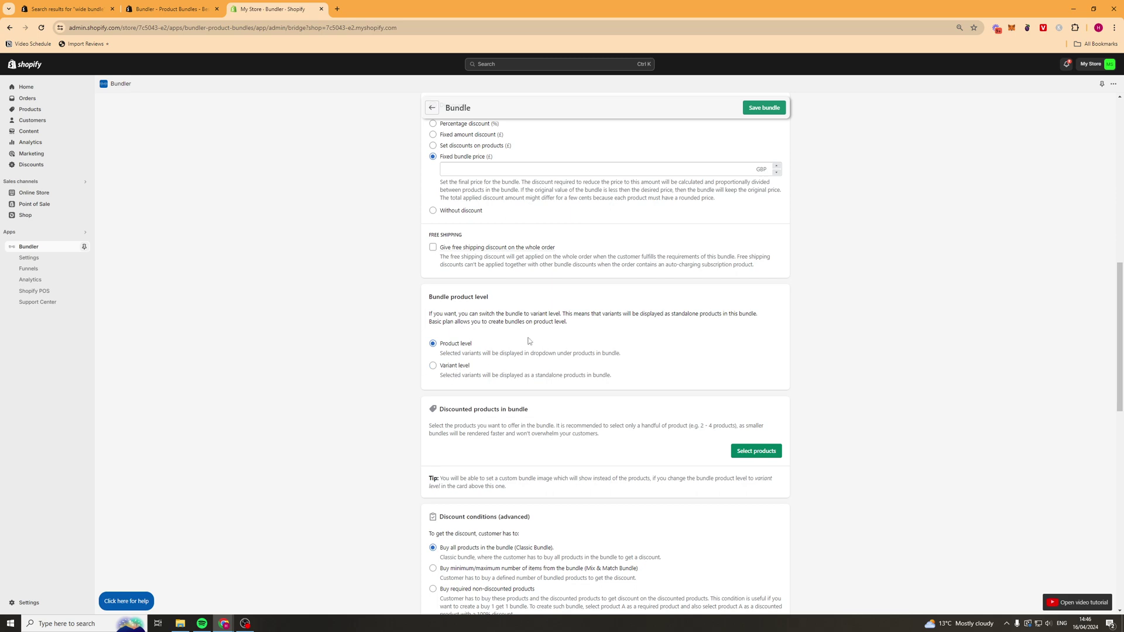
{"action": "scroll", "coordinate": [516, 355], "scroll_direction": "down", "scroll_amount": 2}
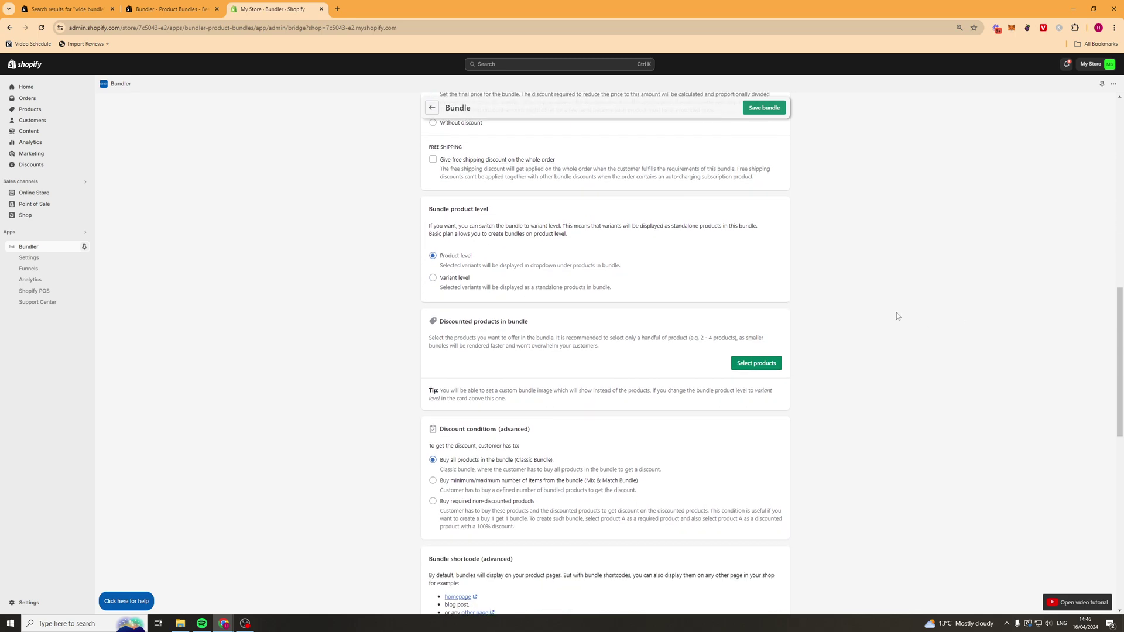
{"action": "scroll", "coordinate": [516, 356], "scroll_direction": "down", "scroll_amount": 4}
{"action": "scroll", "coordinate": [702, 363], "scroll_direction": "up", "scroll_amount": 3}
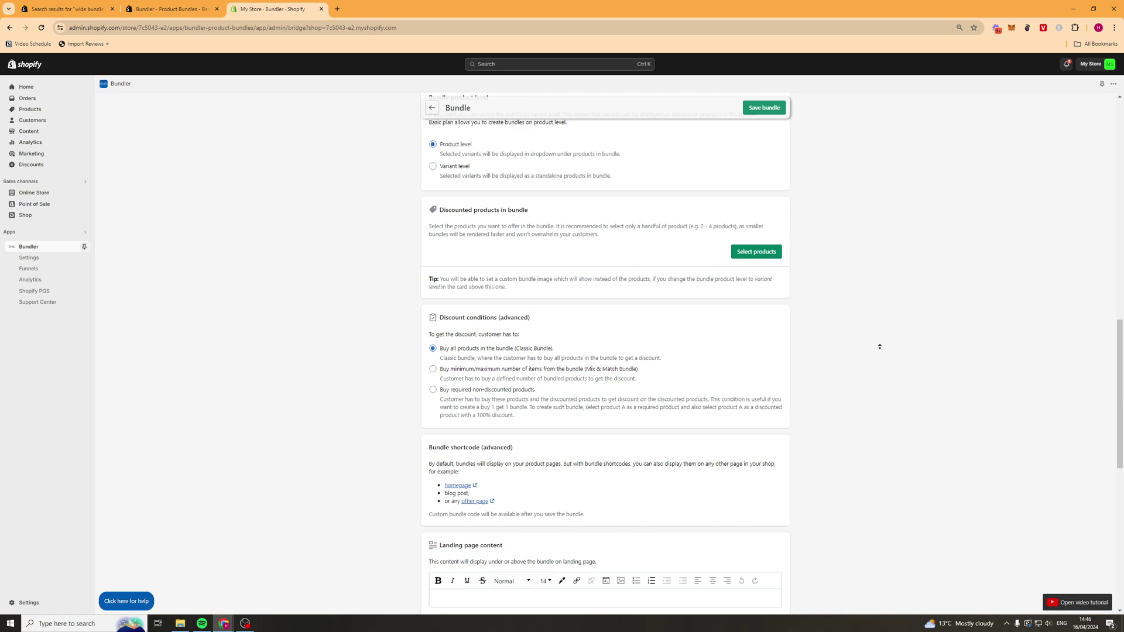
Add ABCD to the bundle's discounted products and raise its quantity to 2.
{"action": "left_click", "coordinate": [742, 332]}
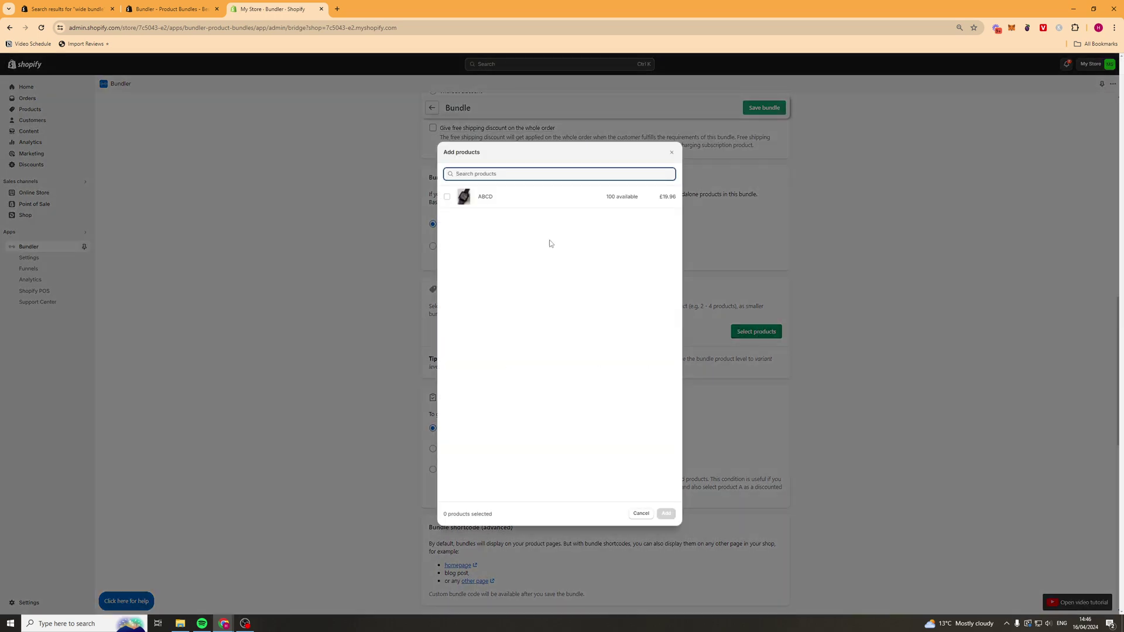
{"action": "left_click", "coordinate": [506, 204]}
{"action": "left_click", "coordinate": [666, 514]}
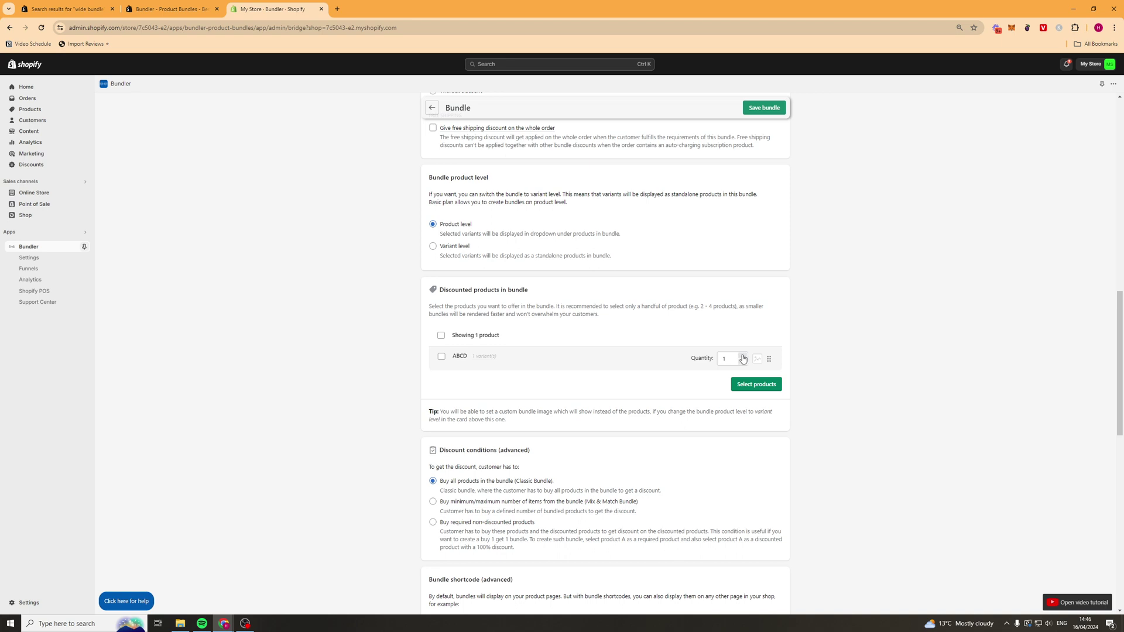
{"action": "left_click", "coordinate": [742, 357]}
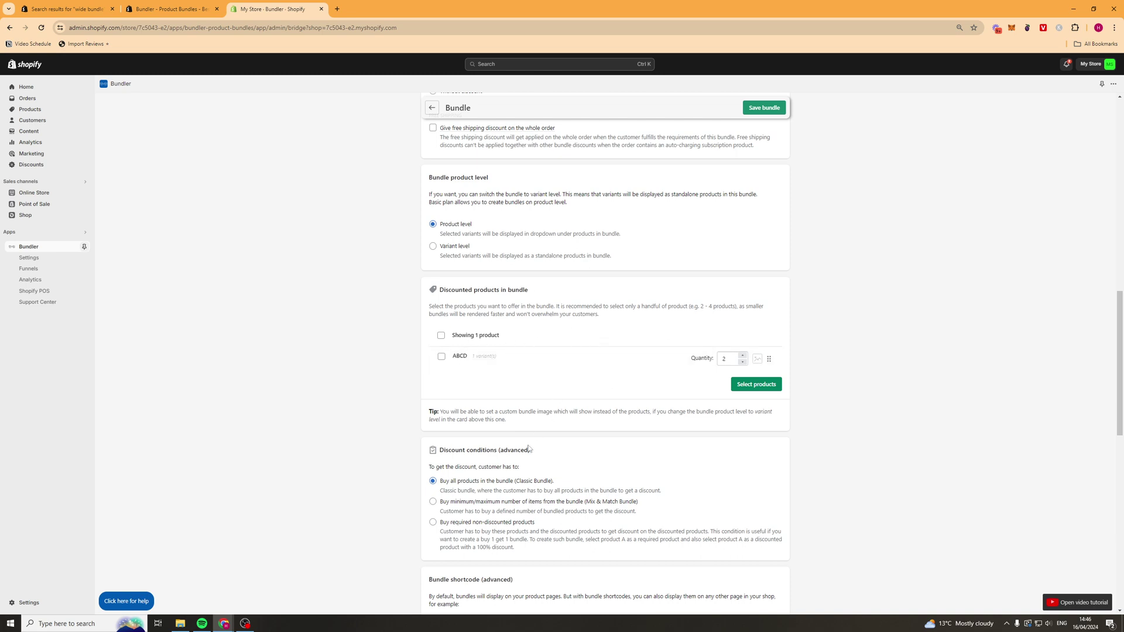
{"action": "scroll", "coordinate": [529, 449], "scroll_direction": "down", "scroll_amount": 3}
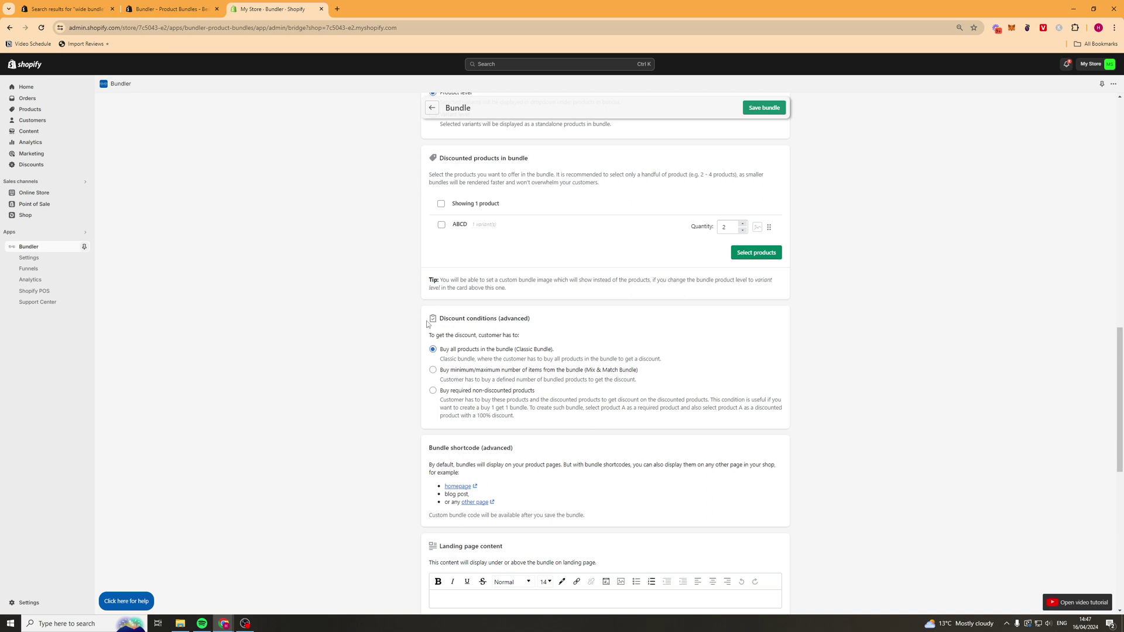
{"action": "left_click_drag", "start_coordinate": [440, 318], "coordinate": [515, 318]}
{"action": "left_click", "coordinate": [513, 318]}
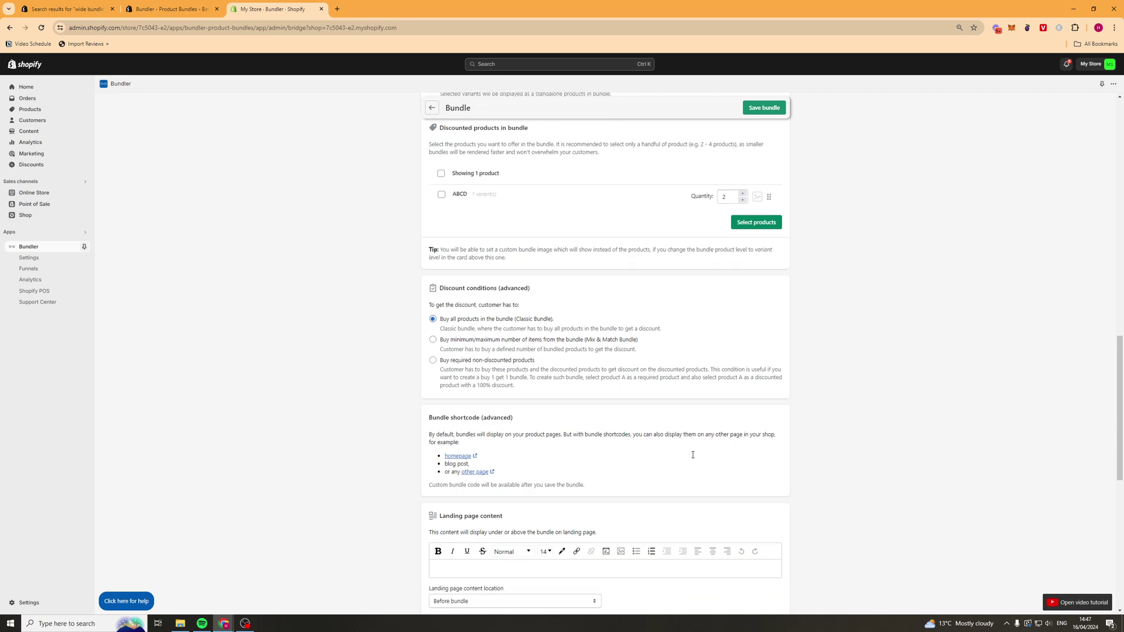
{"action": "middle_click", "coordinate": [825, 398]}
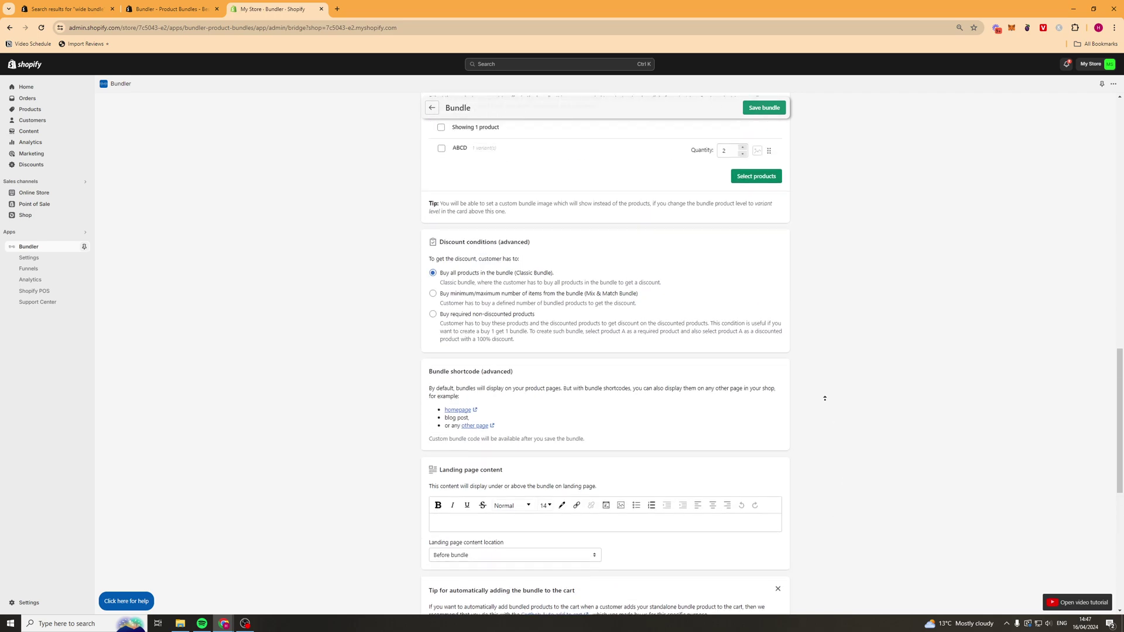
{"action": "left_click", "coordinate": [653, 369]}
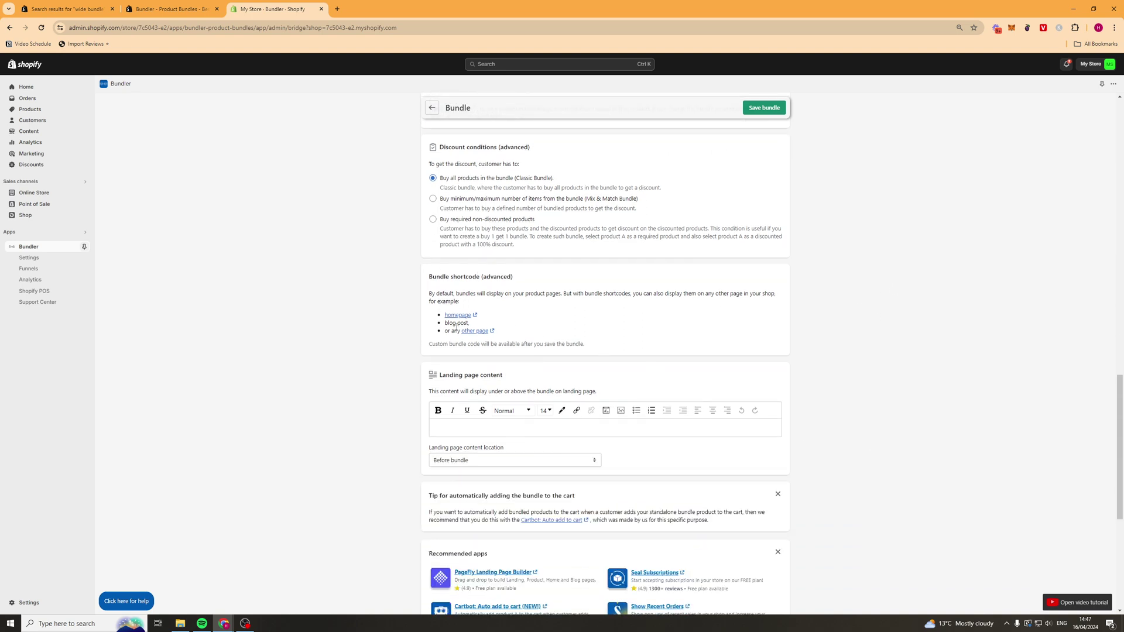
Set the Landing page content location dropdown to After bundle.
{"action": "left_click", "coordinate": [482, 428]}
{"action": "scroll", "coordinate": [635, 436], "scroll_direction": "down", "scroll_amount": 2}
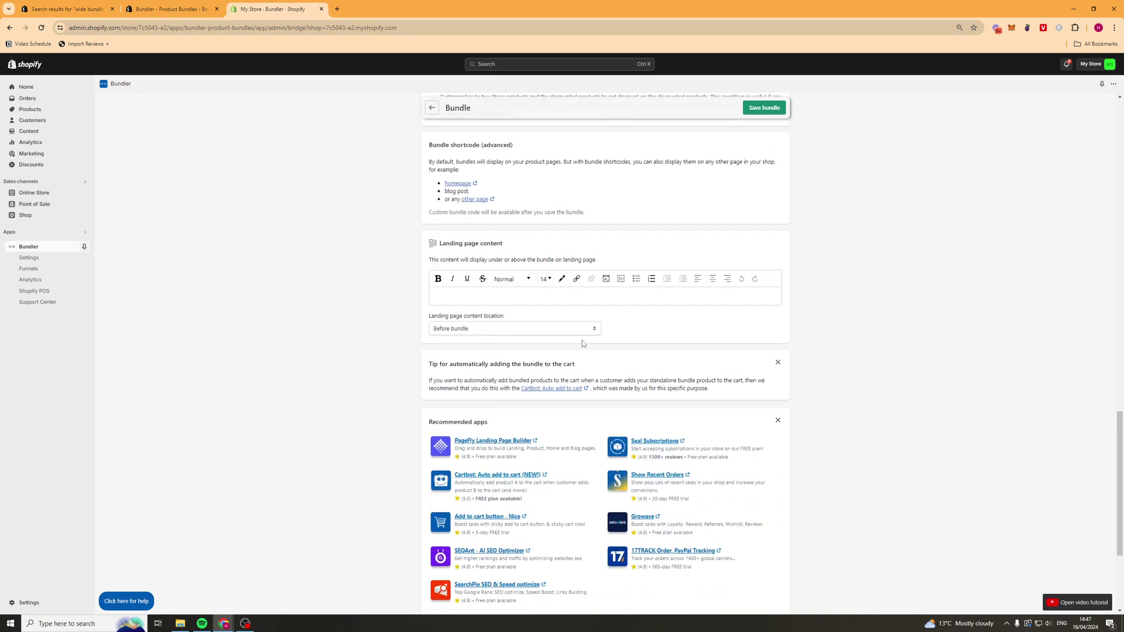
{"action": "left_click", "coordinate": [550, 328]}
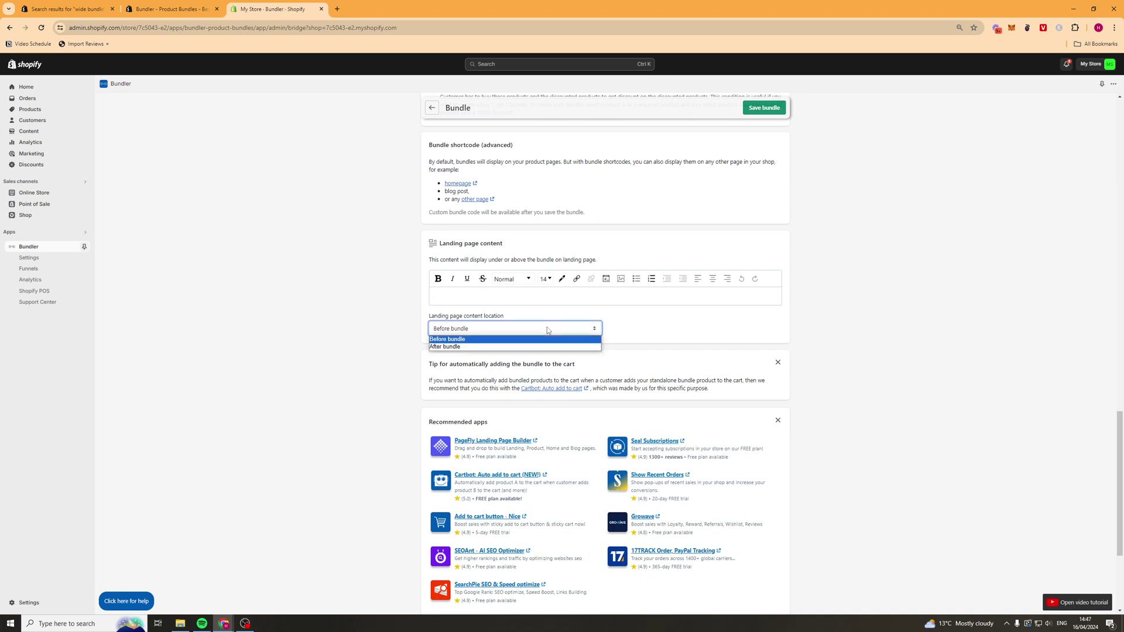
{"action": "left_click", "coordinate": [445, 347]}
{"action": "left_click", "coordinate": [477, 328]}
{"action": "left_click", "coordinate": [478, 340]}
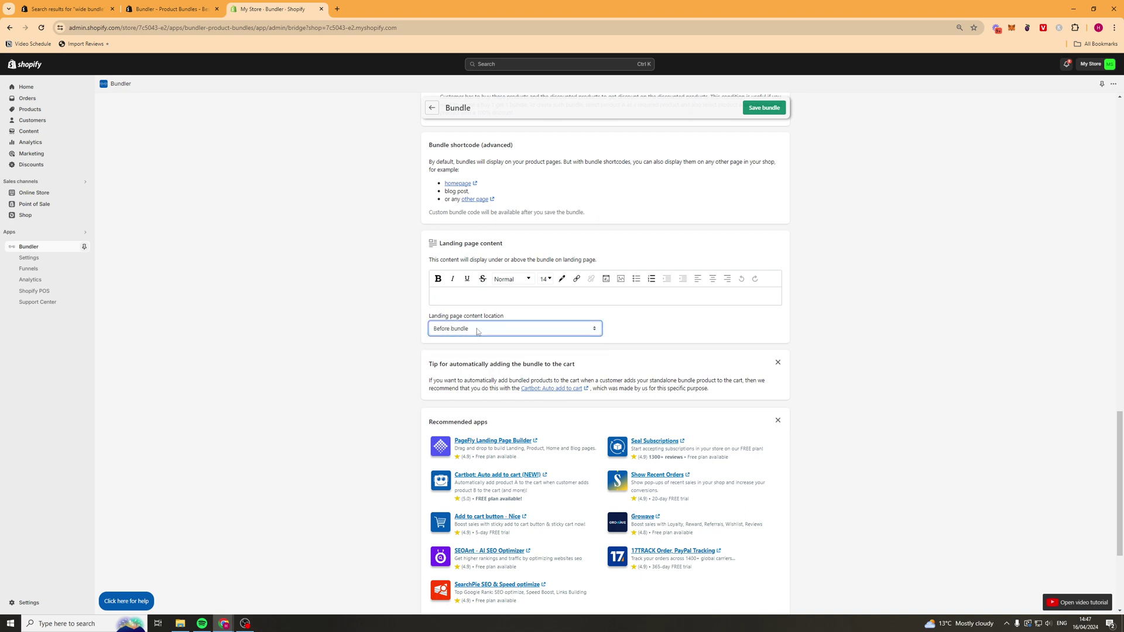
{"action": "left_click", "coordinate": [480, 328]}
{"action": "left_click", "coordinate": [468, 347]}
{"action": "scroll", "coordinate": [798, 345], "scroll_direction": "down", "scroll_amount": 2}
{"action": "scroll", "coordinate": [798, 345], "scroll_direction": "up", "scroll_amount": 3}
{"action": "scroll", "coordinate": [833, 449], "scroll_direction": "down", "scroll_amount": 3}
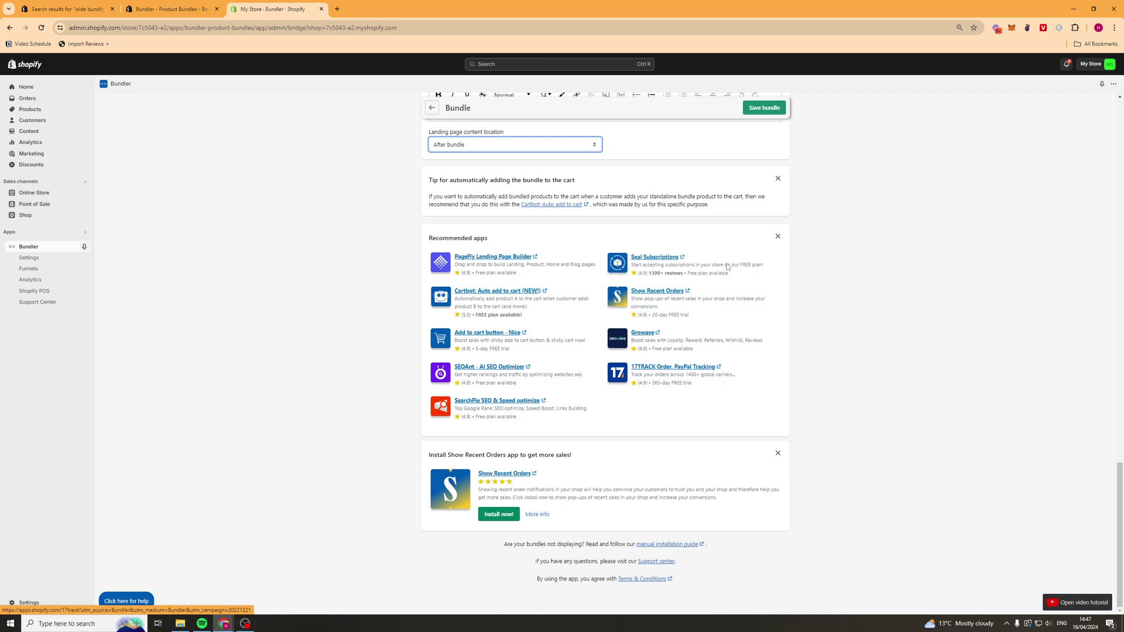
Enter 10 as the fixed bundle price and save the Combo Box bundle.
{"action": "left_click", "coordinate": [768, 110]}
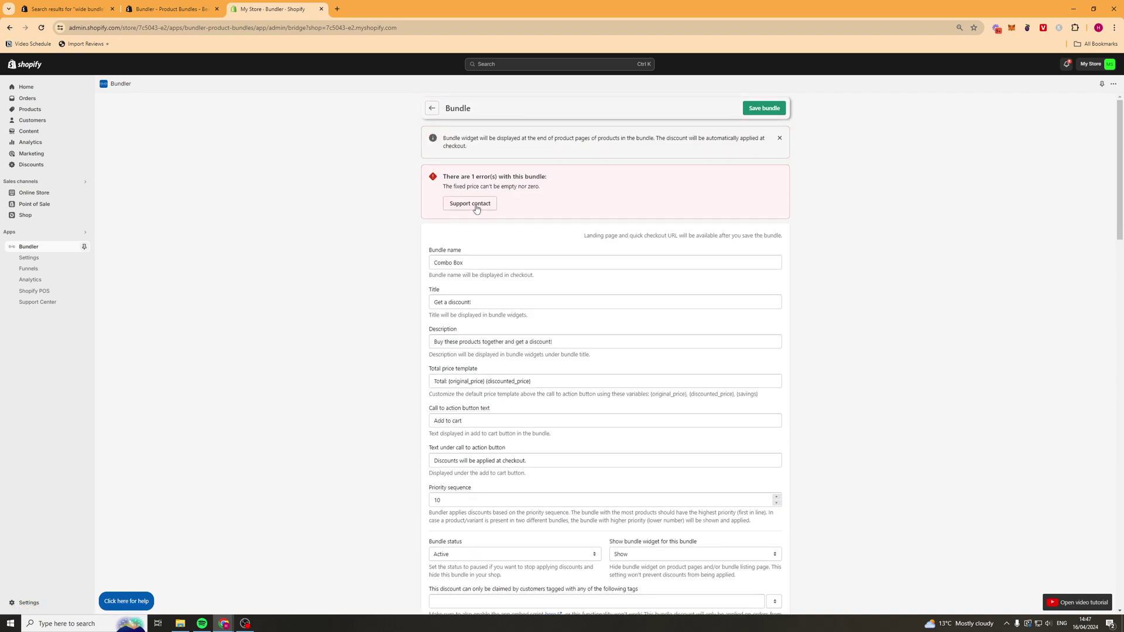
{"action": "scroll", "coordinate": [875, 321], "scroll_direction": "down", "scroll_amount": 15}
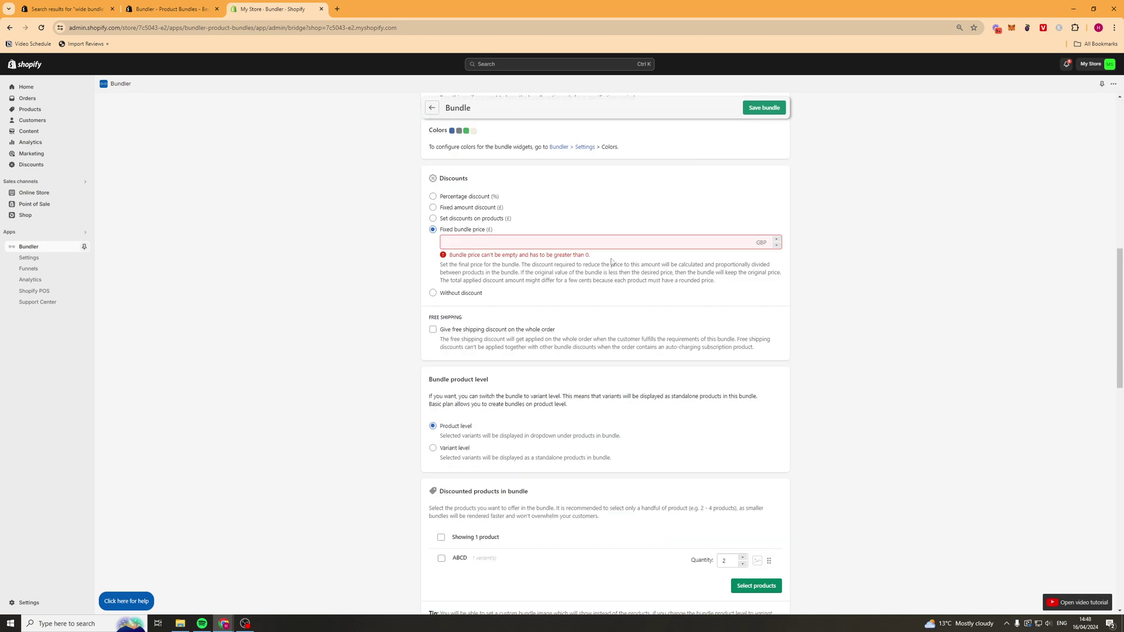
{"action": "left_click", "coordinate": [452, 242]}
{"action": "type", "text": "1"}
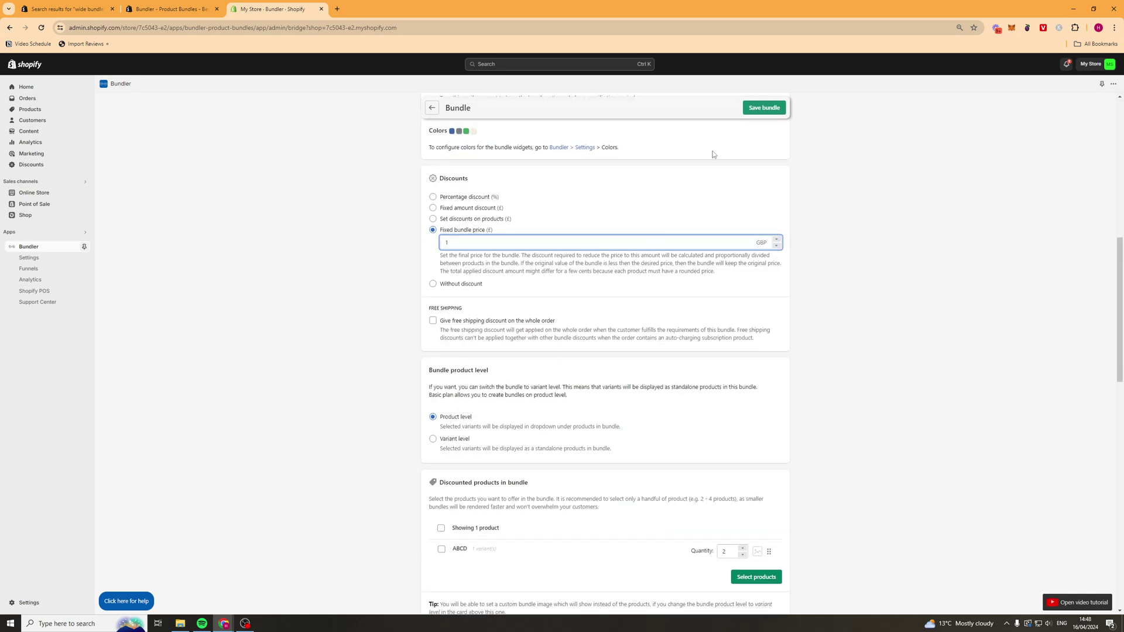
{"action": "type", "text": "0"}
{"action": "left_click", "coordinate": [771, 109]}
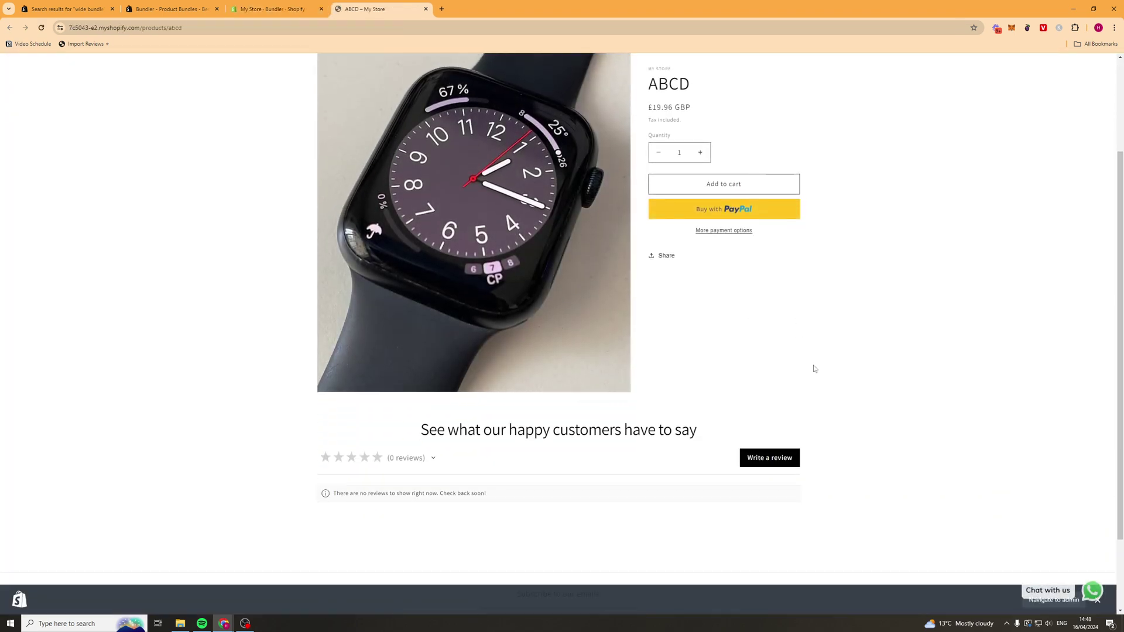
Add the 2× ABCD bundle to the cart, confirm the £10.00 checkout total, and return to Bundler.
{"action": "scroll", "coordinate": [812, 409], "scroll_direction": "up", "scroll_amount": 2}
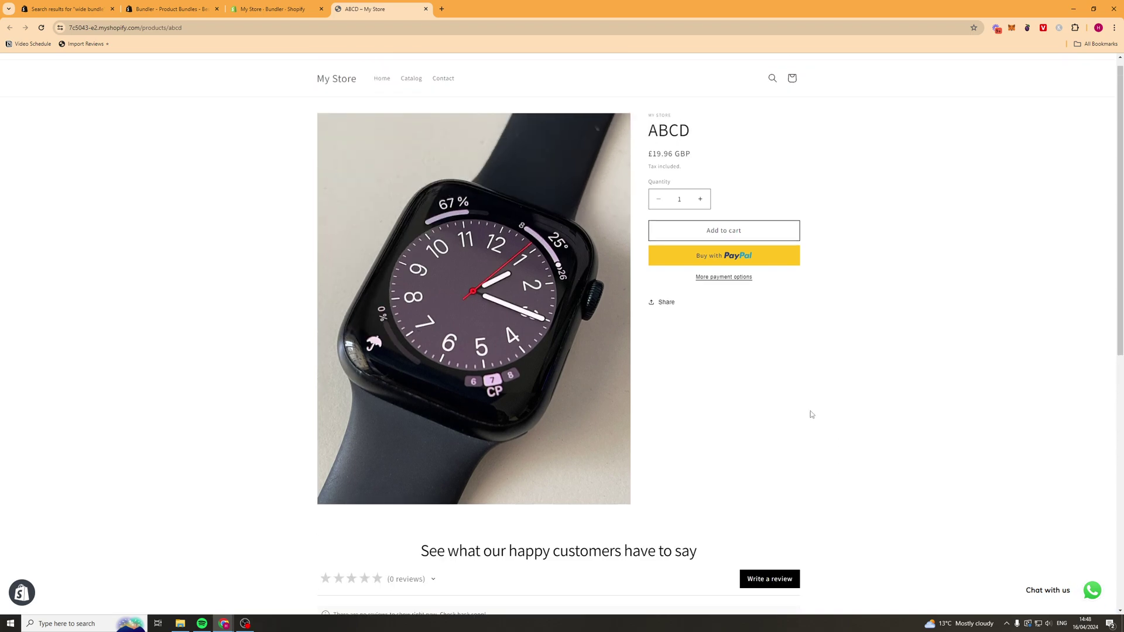
{"action": "scroll", "coordinate": [811, 414], "scroll_direction": "down", "scroll_amount": 8}
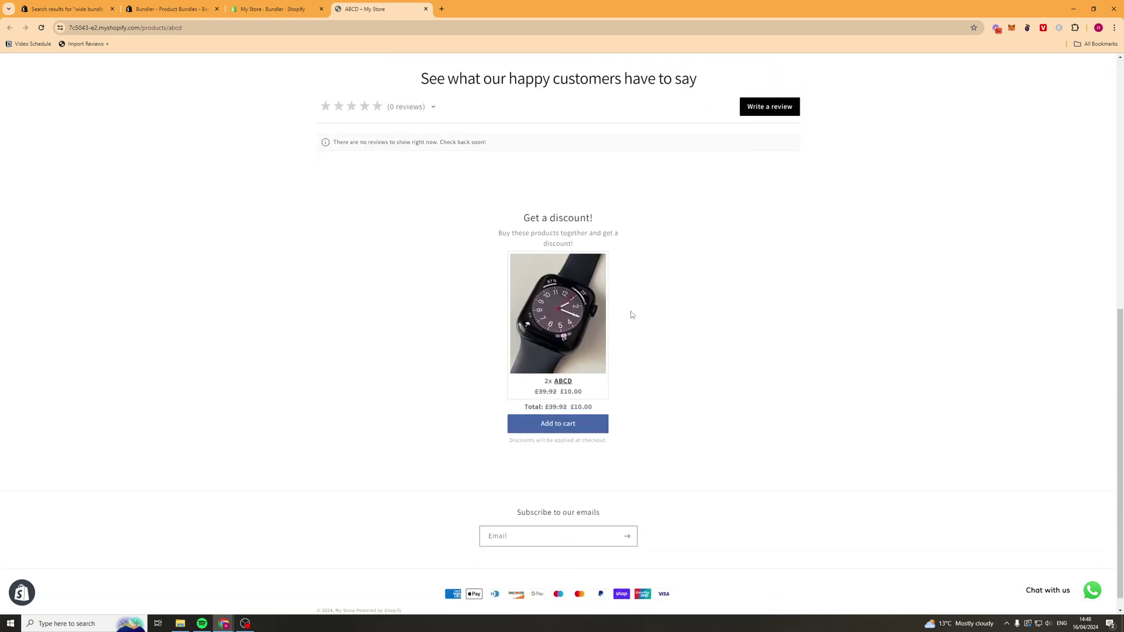
{"action": "left_click_drag", "start_coordinate": [516, 200], "coordinate": [687, 288]}
{"action": "left_click", "coordinate": [502, 233]}
{"action": "left_click", "coordinate": [562, 428]}
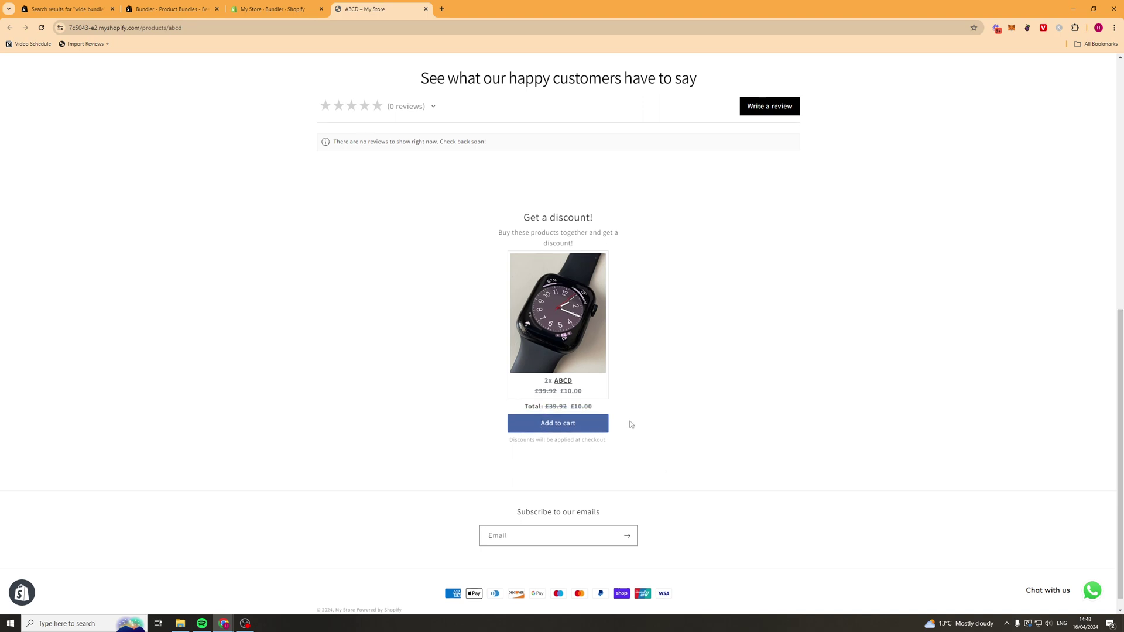
{"action": "left_click", "coordinate": [553, 412]}
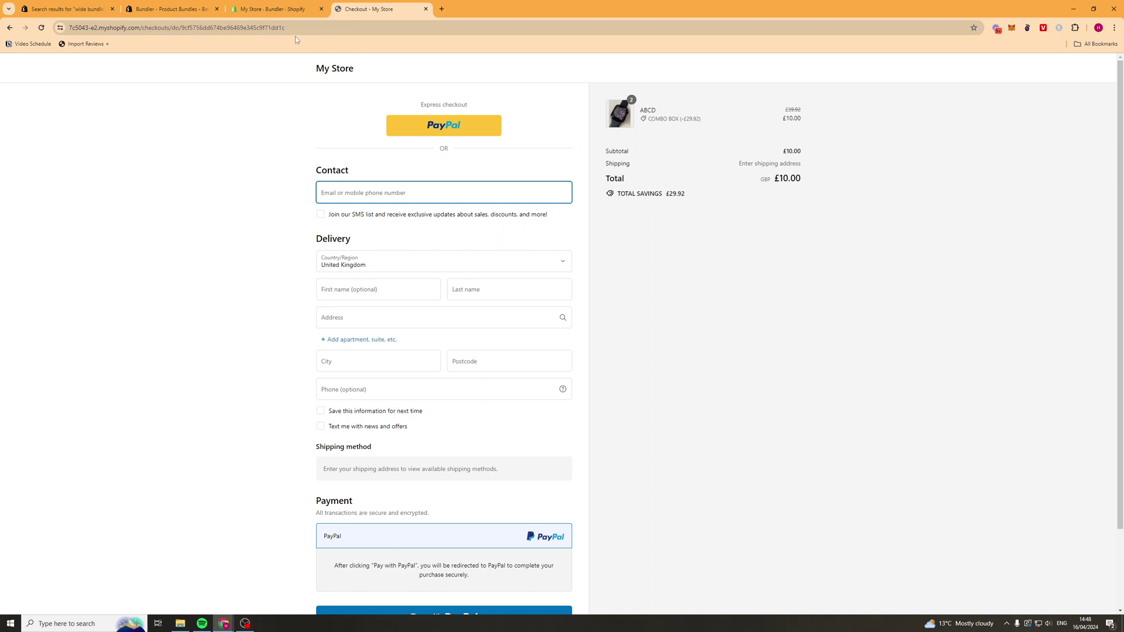
{"action": "left_click", "coordinate": [272, 14]}
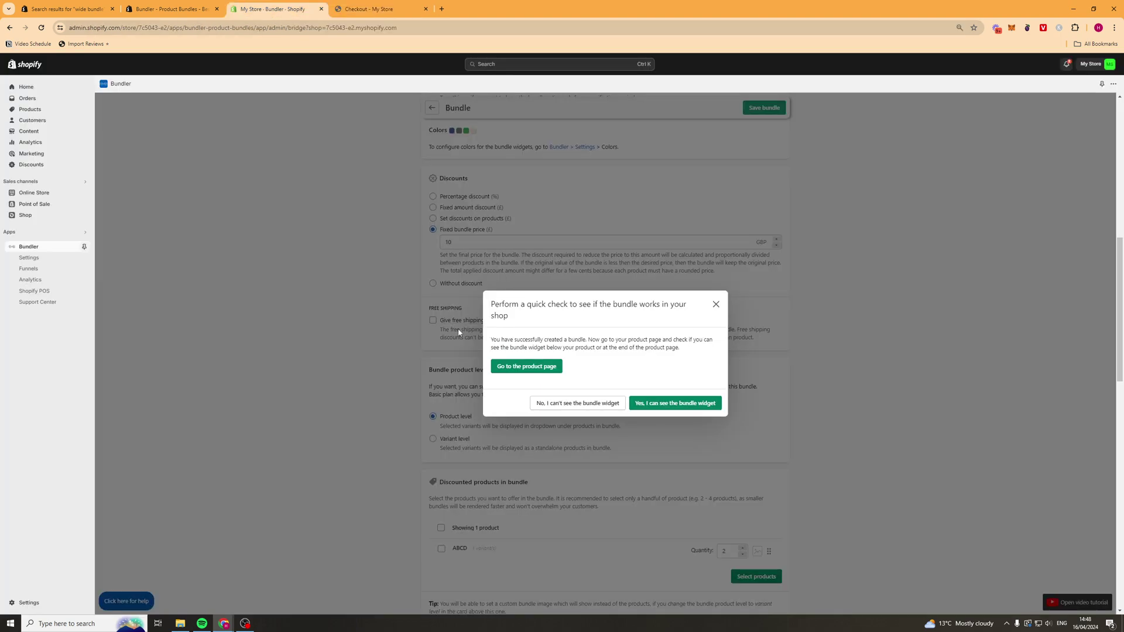
Confirm the bundle widget shows on the shop, decline further help, and dismiss the review request.
{"action": "left_click", "coordinate": [674, 402]}
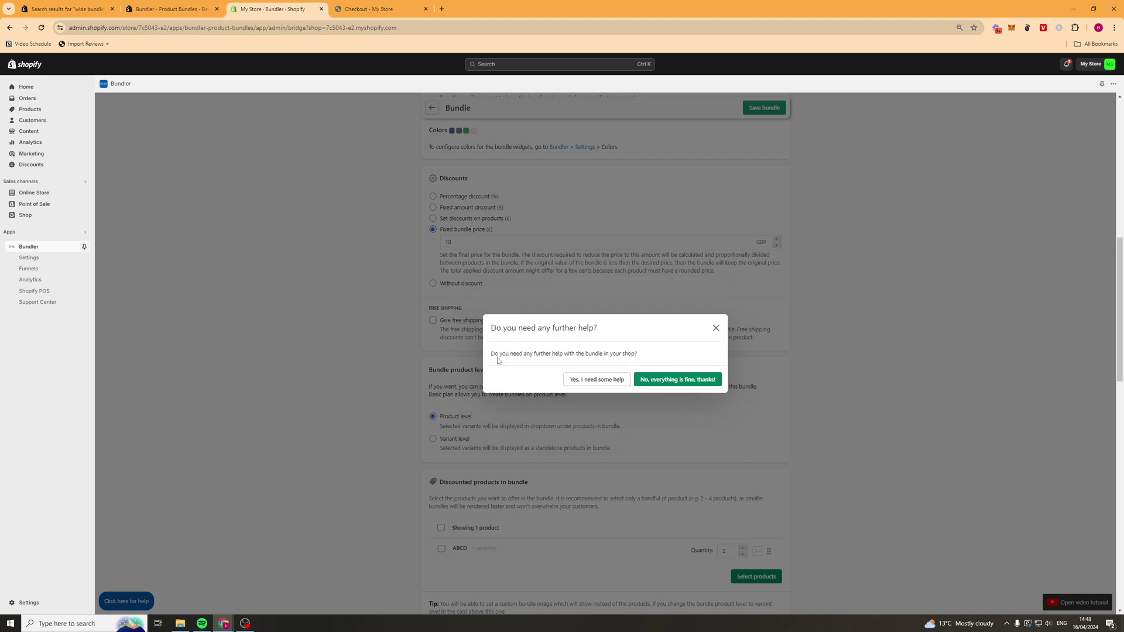
{"action": "left_click", "coordinate": [673, 380]}
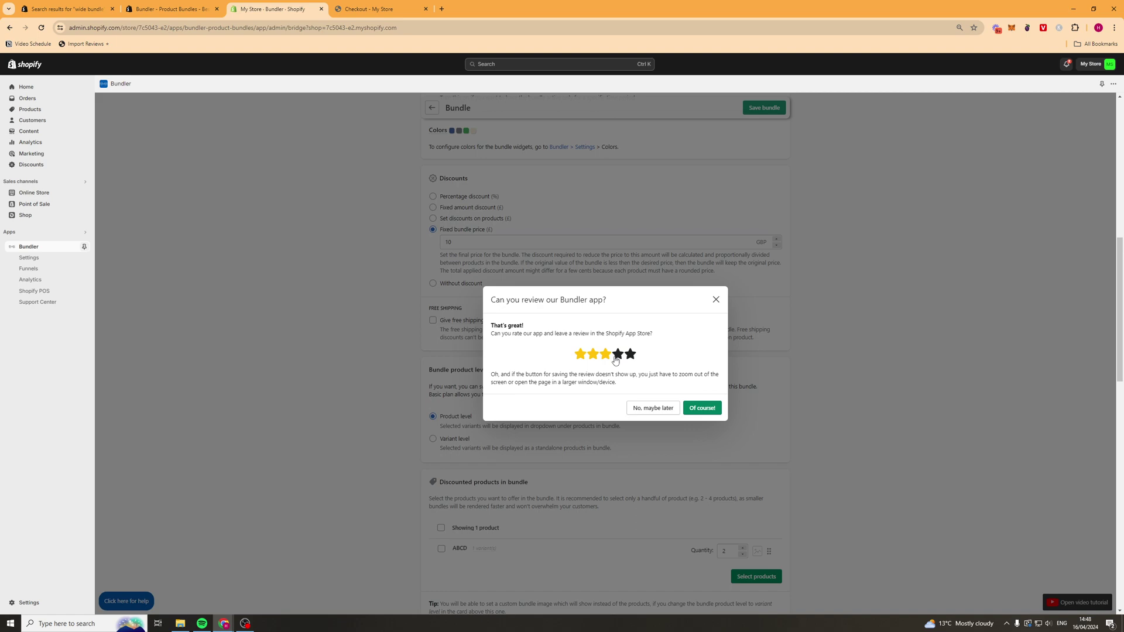
{"action": "left_click", "coordinate": [652, 408]}
{"action": "scroll", "coordinate": [527, 433], "scroll_direction": "up", "scroll_amount": 5}
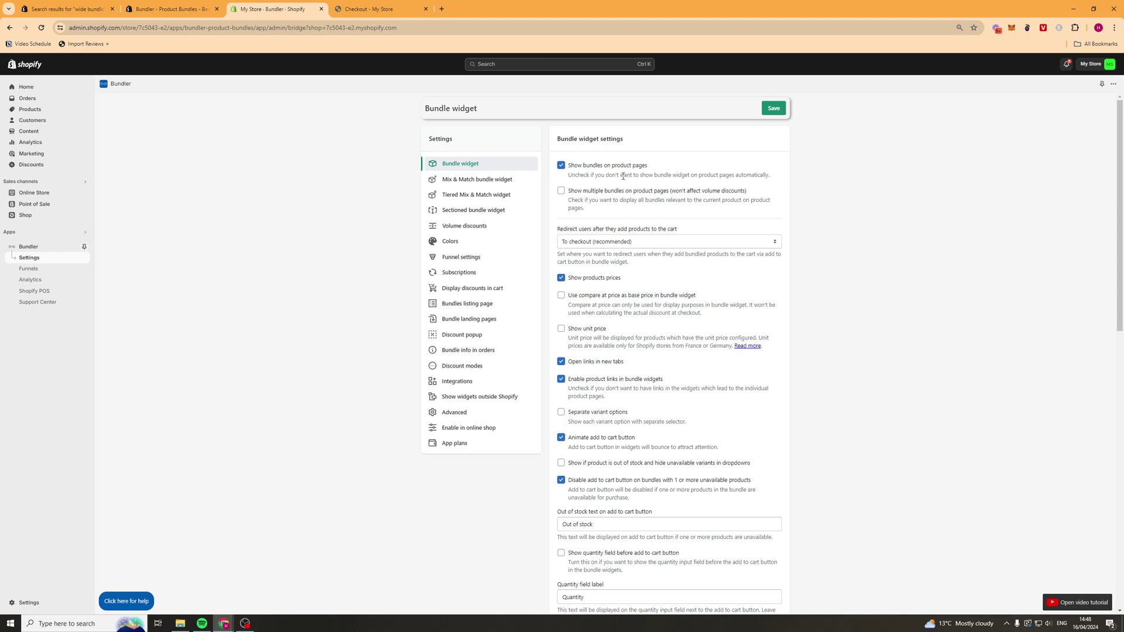
Save the Bundle widget settings, keeping bundles on product pages and cart redirecting to checkout.
{"action": "scroll", "coordinate": [644, 217], "scroll_direction": "down", "scroll_amount": 6}
{"action": "scroll", "coordinate": [682, 238], "scroll_direction": "down", "scroll_amount": 3}
{"action": "scroll", "coordinate": [633, 246], "scroll_direction": "up", "scroll_amount": 9}
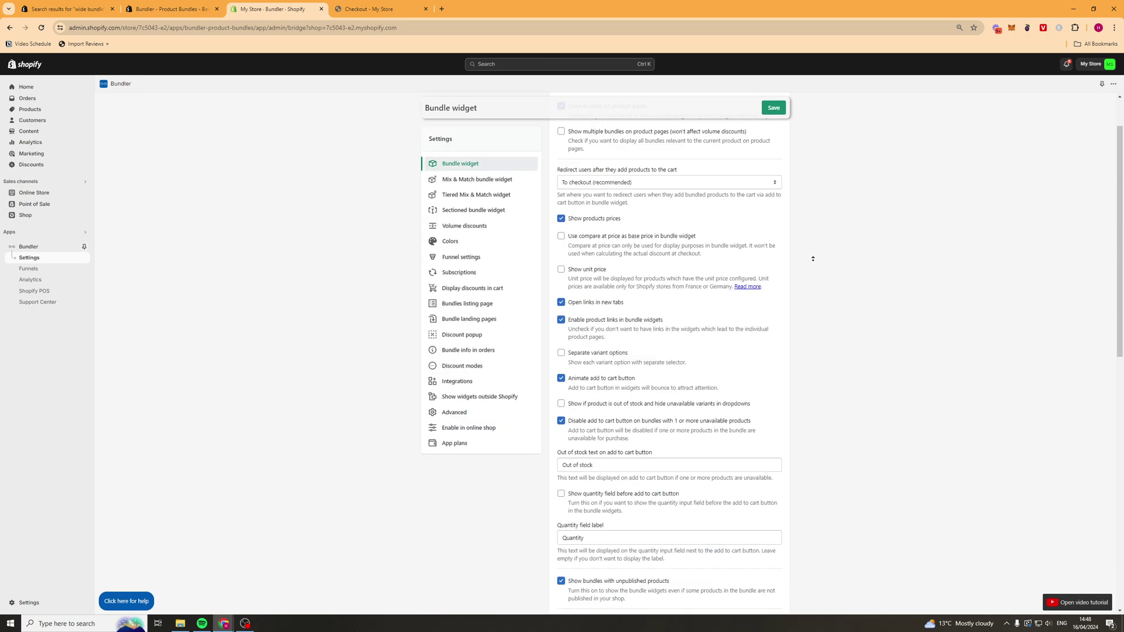
{"action": "left_click", "coordinate": [773, 108]}
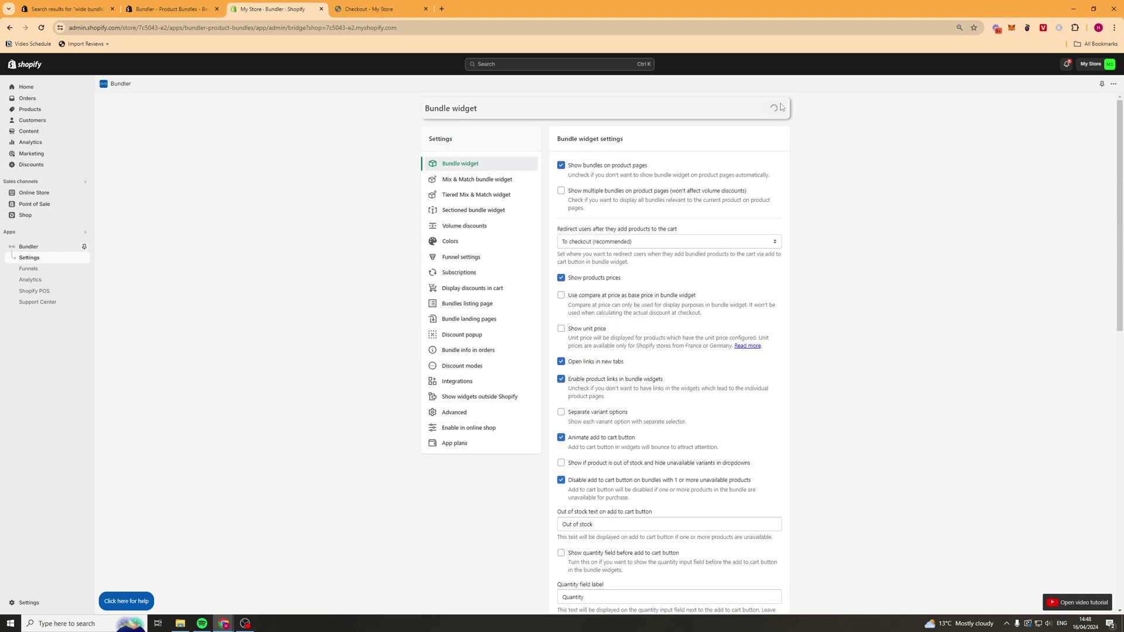
{"action": "left_click", "coordinate": [30, 257]}
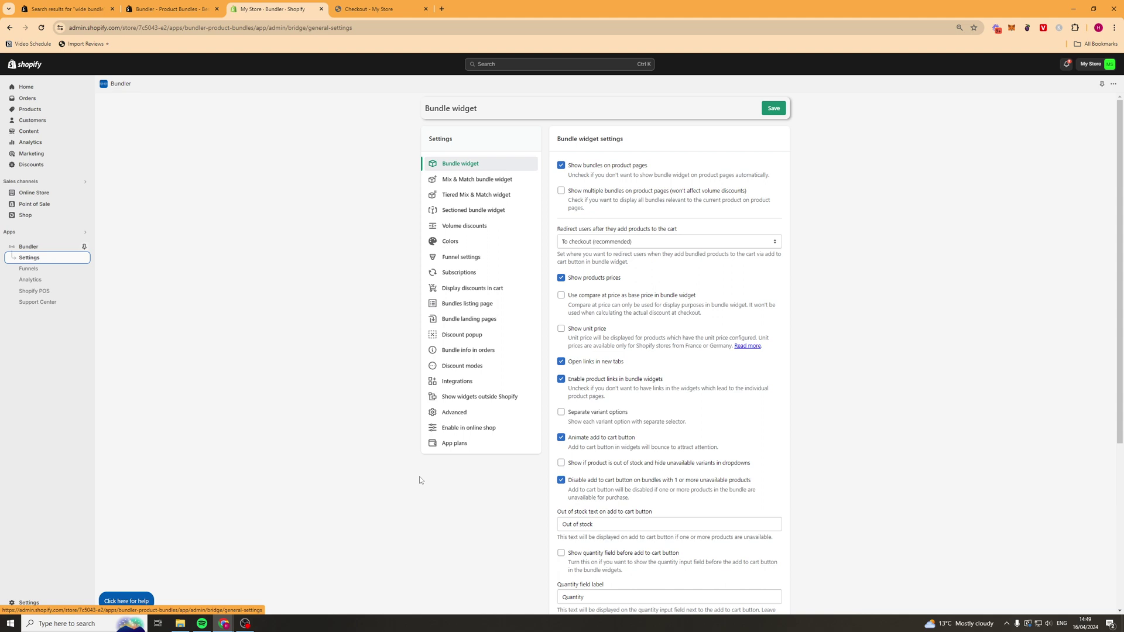
Review the Mix & Match, Tiered Mix & Match and Sectioned bundle widget settings.
{"action": "left_click", "coordinate": [479, 179]}
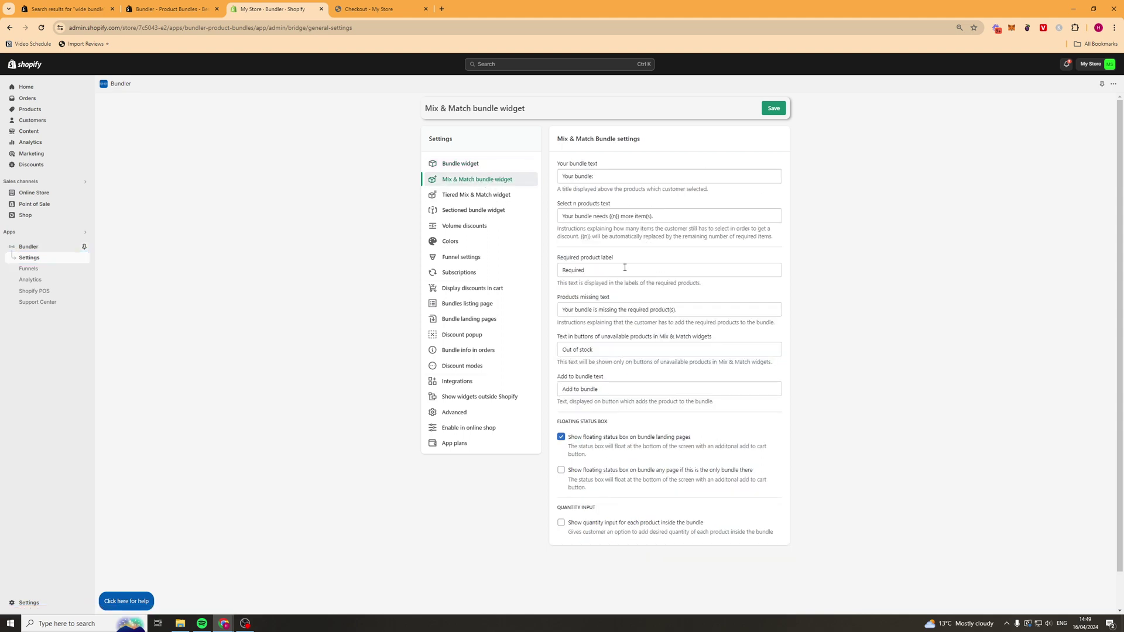
{"action": "left_click", "coordinate": [511, 198]}
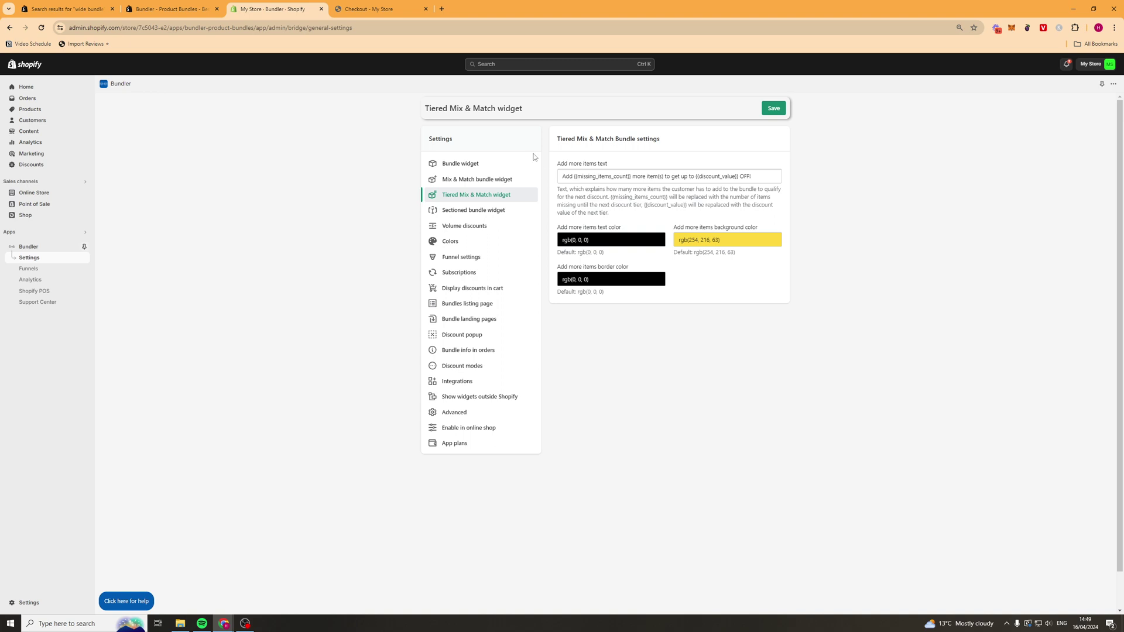
{"action": "left_click", "coordinate": [496, 181]}
{"action": "left_click", "coordinate": [486, 197]}
{"action": "left_click", "coordinate": [507, 210]}
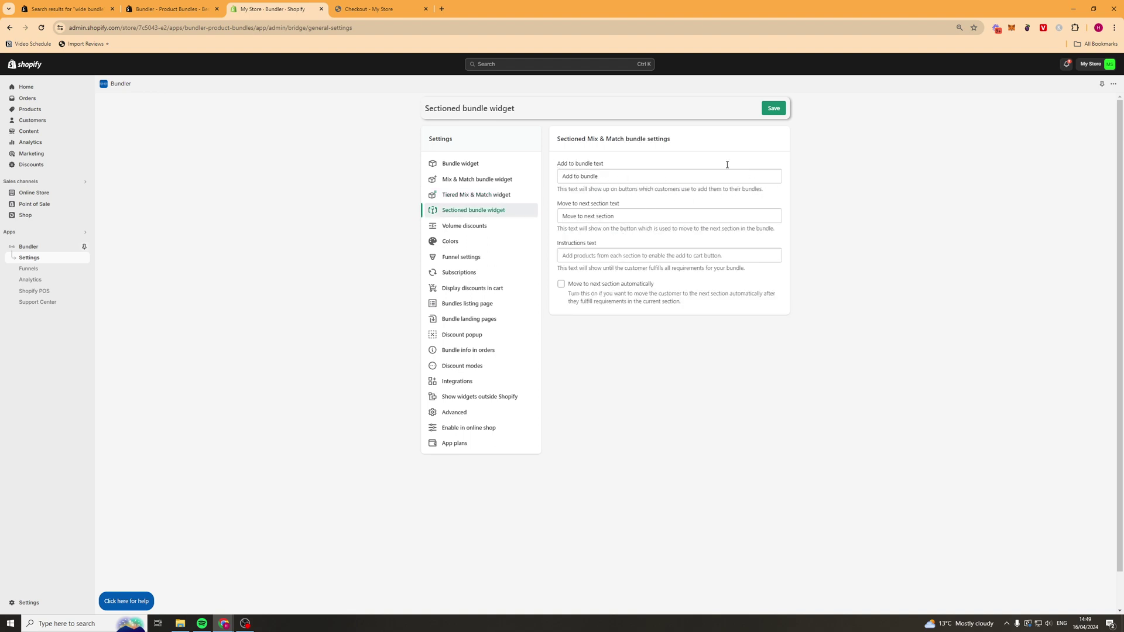
Look over the Volume discounts and Colors settings.
{"action": "left_click", "coordinate": [480, 227]}
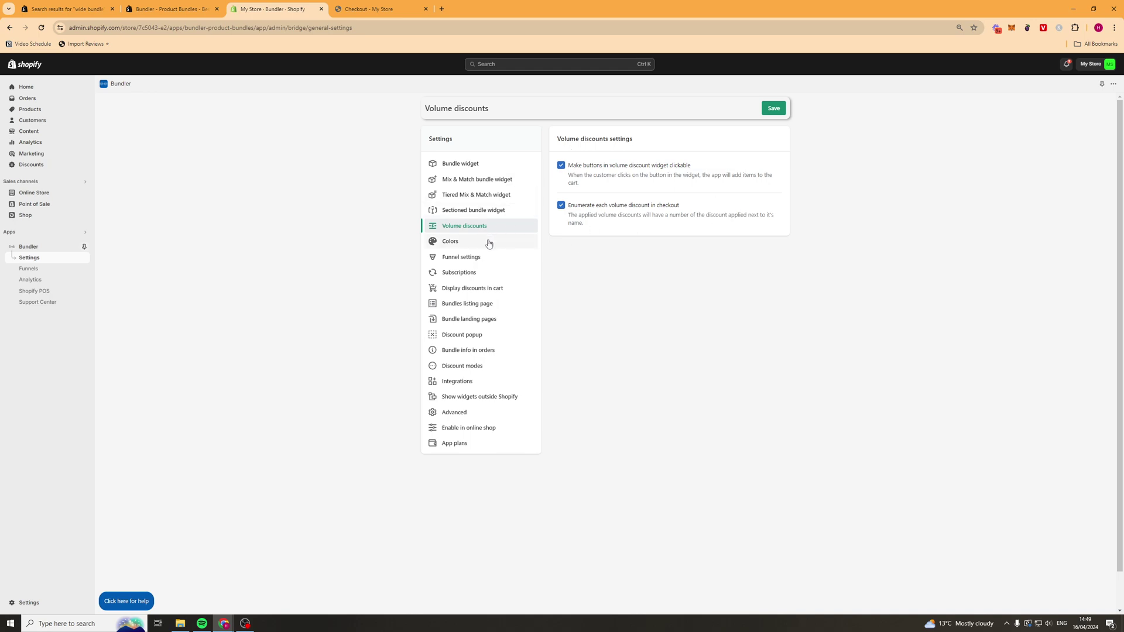
{"action": "left_click", "coordinate": [464, 245]}
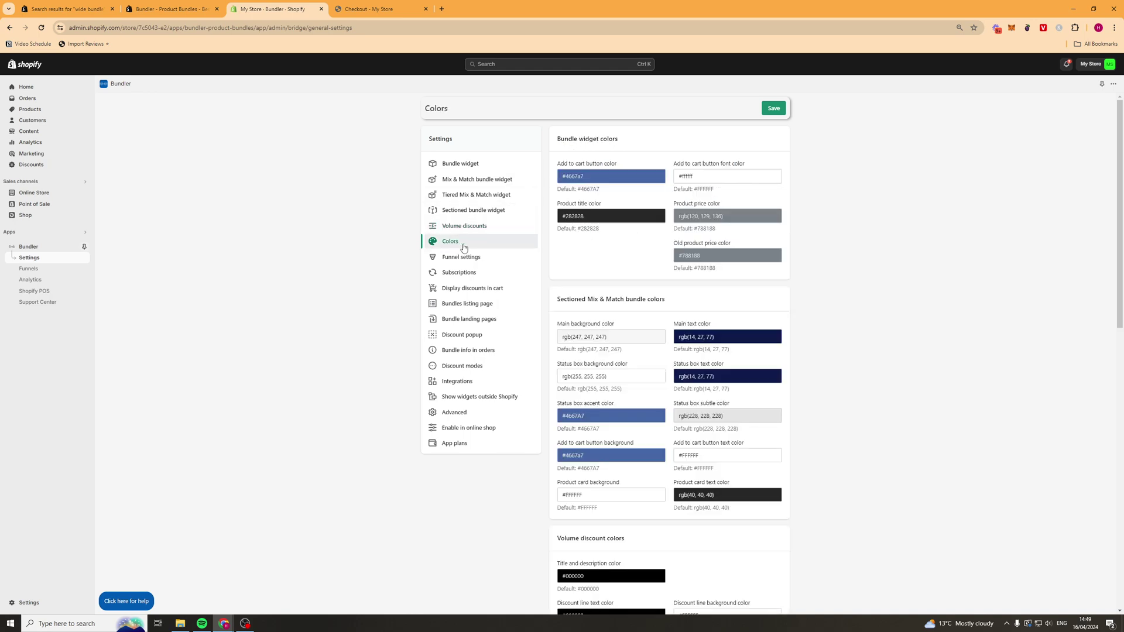
{"action": "middle_click", "coordinate": [838, 234]}
Review the Funnel popup settings, then the Subscriptions settings.
{"action": "left_click", "coordinate": [479, 260]}
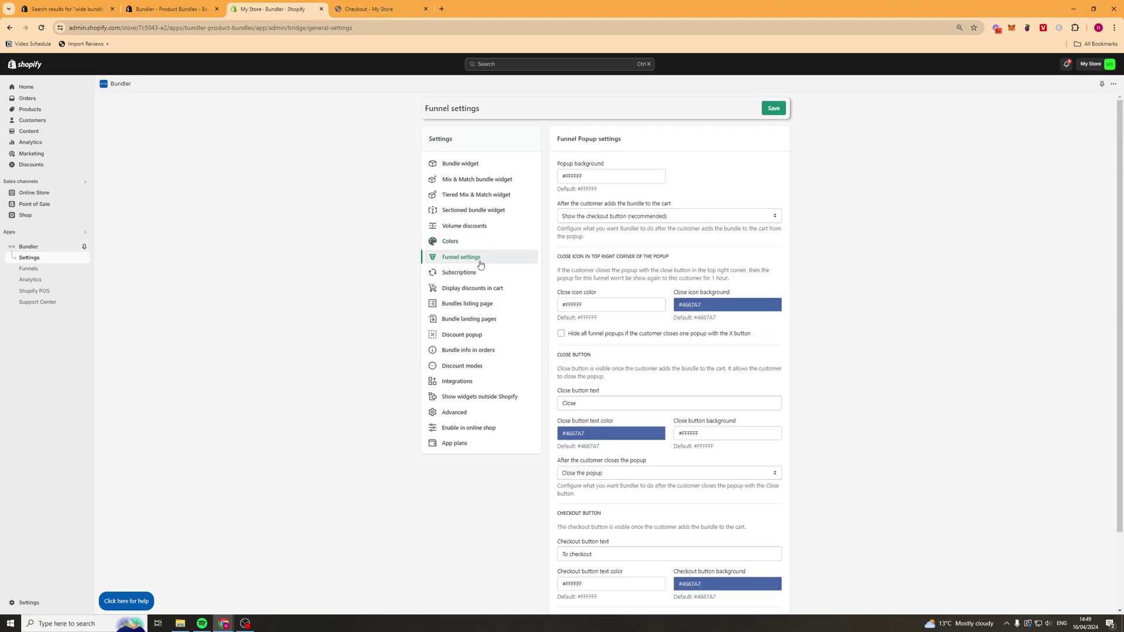
{"action": "scroll", "coordinate": [761, 351], "scroll_direction": "down", "scroll_amount": 3}
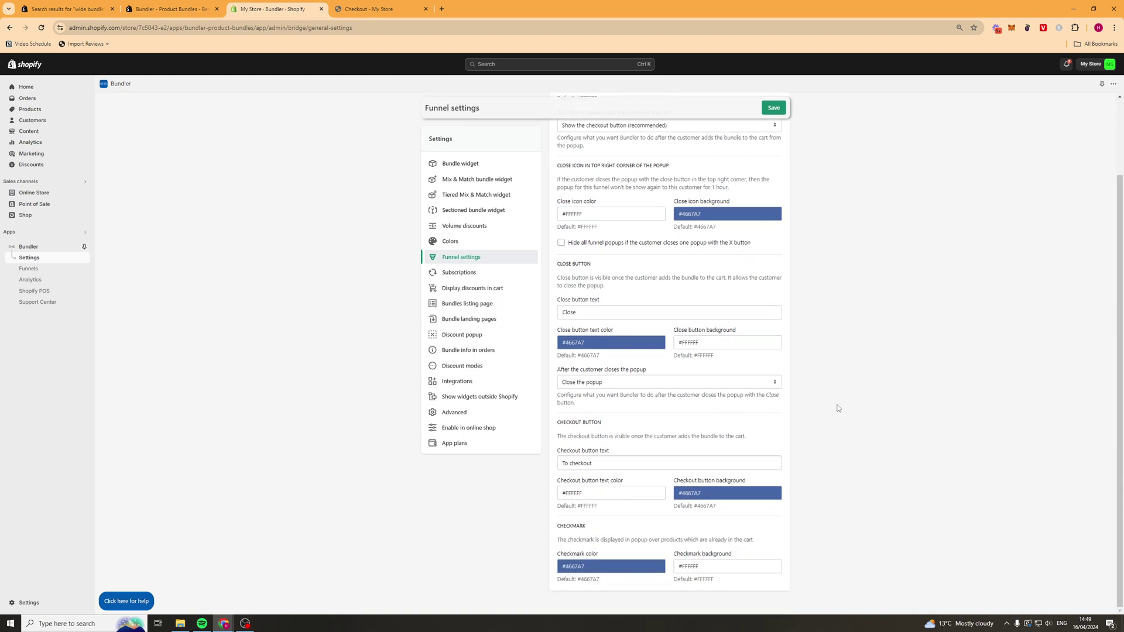
{"action": "scroll", "coordinate": [782, 364], "scroll_direction": "up", "scroll_amount": 3}
{"action": "left_click", "coordinate": [442, 273]}
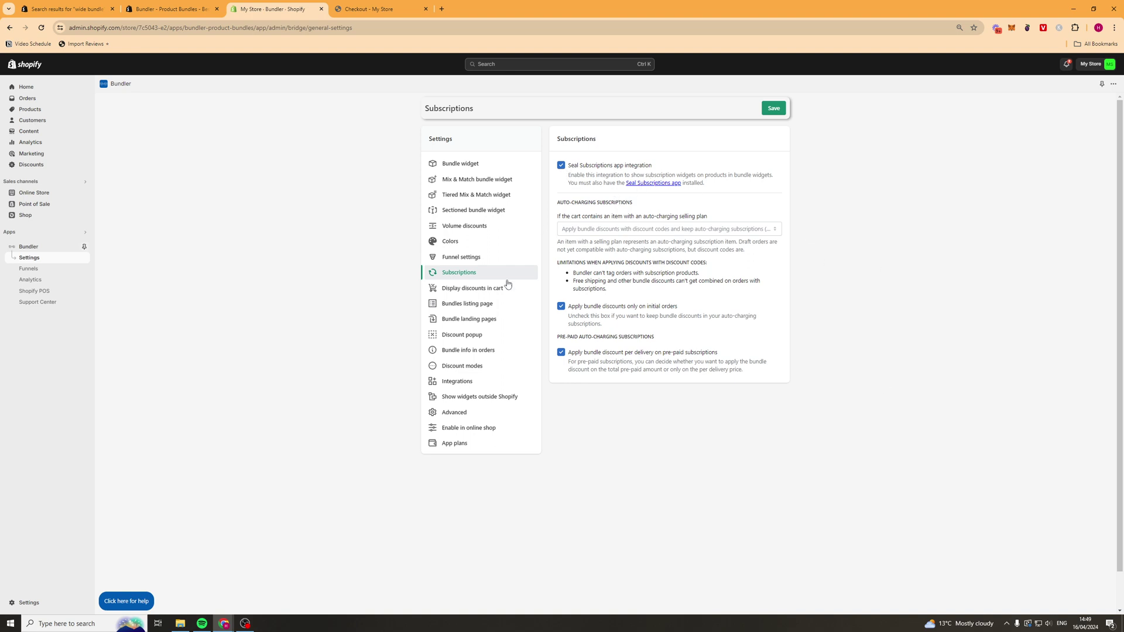
Check the Display discounts in cart settings, then the Bundles listing page settings.
{"action": "left_click", "coordinate": [489, 293]}
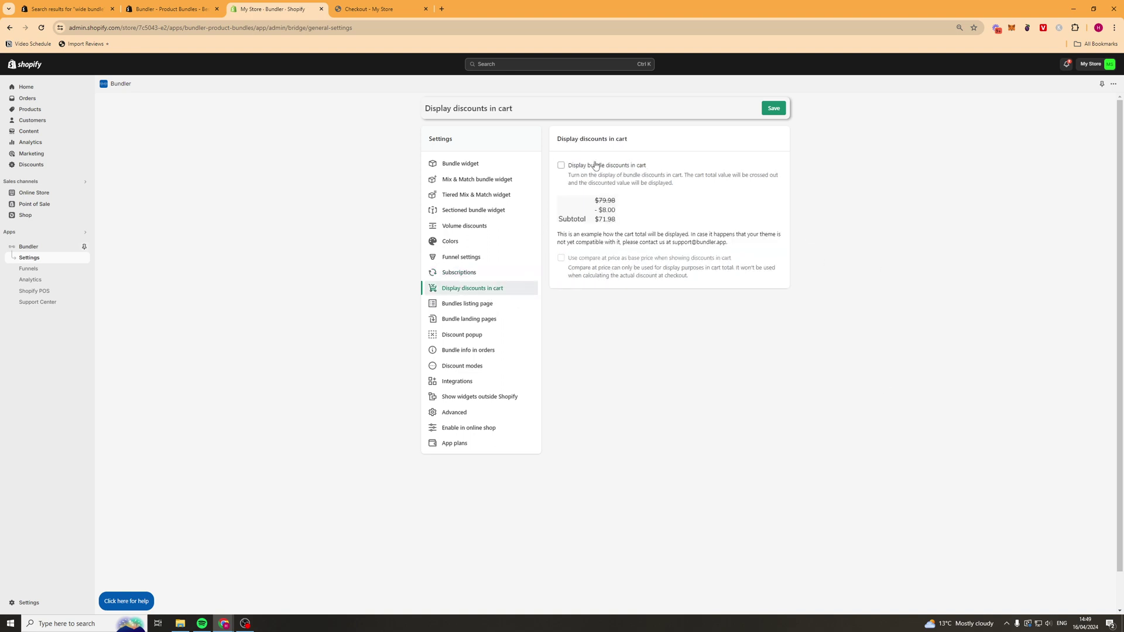
{"action": "left_click_drag", "start_coordinate": [571, 140], "coordinate": [629, 140]}
{"action": "triple_click", "coordinate": [626, 140]}
{"action": "left_click", "coordinate": [653, 136]}
{"action": "double_click", "coordinate": [582, 167]}
{"action": "left_click", "coordinate": [460, 308]}
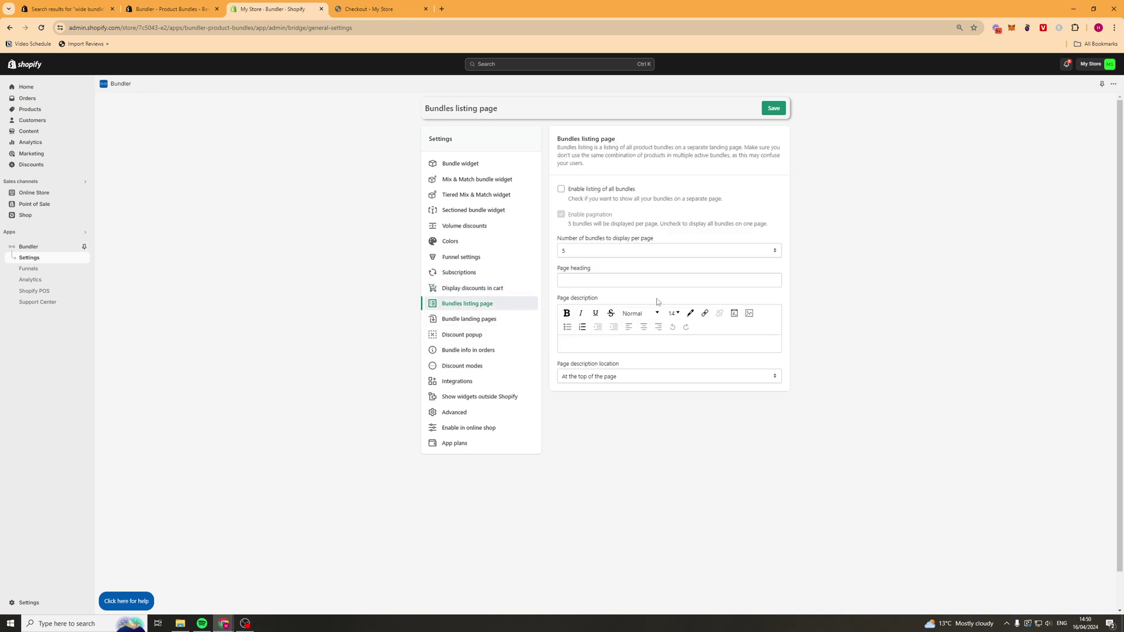
Review the landing pages, discount popup, order info and Discount modes settings, leaving the discount method unchanged.
{"action": "left_click", "coordinate": [468, 325]}
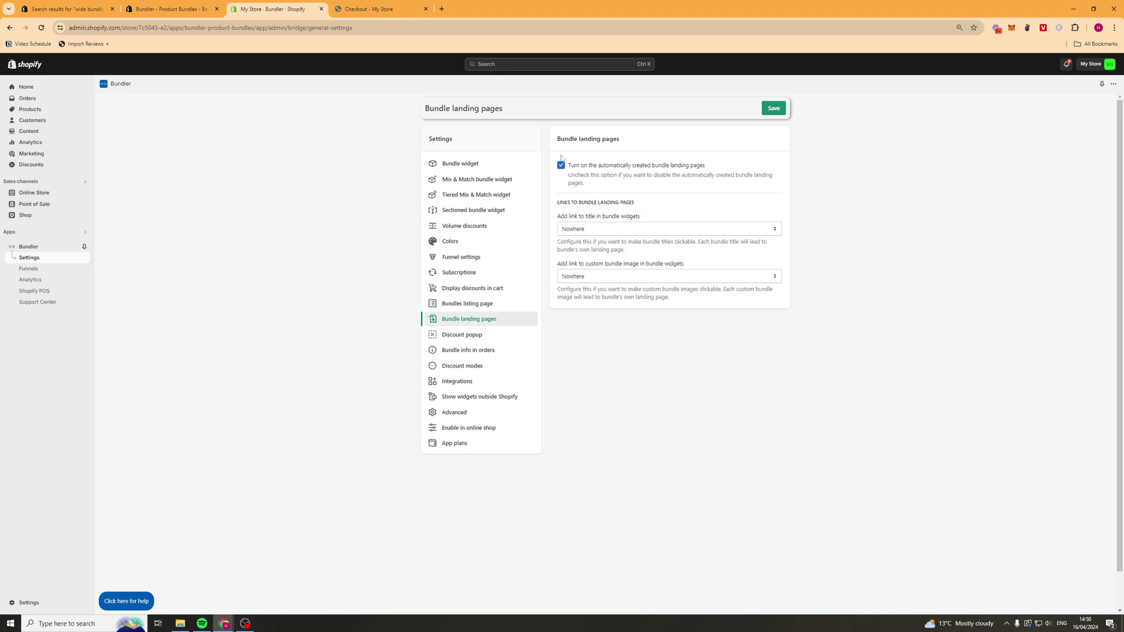
{"action": "left_click", "coordinate": [462, 335]}
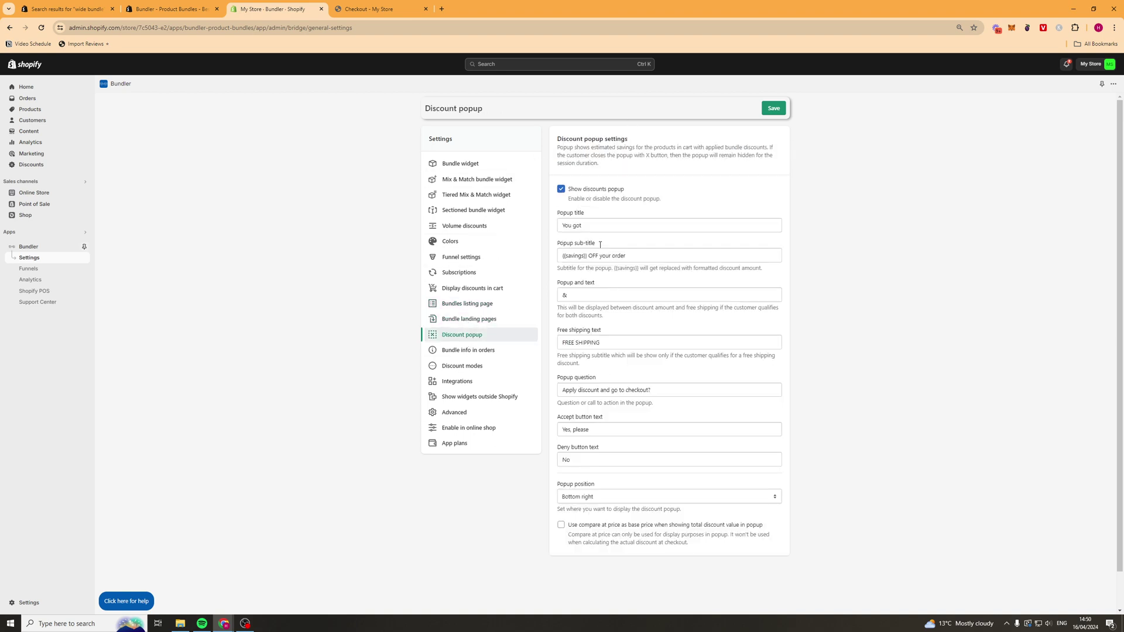
{"action": "left_click", "coordinate": [486, 350]}
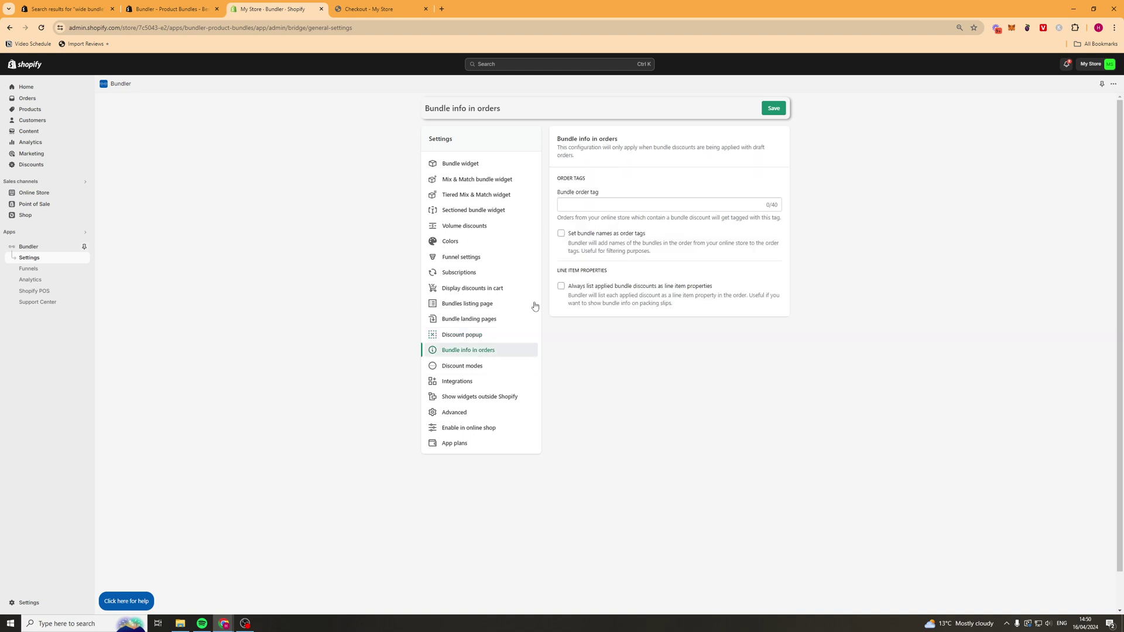
{"action": "left_click", "coordinate": [474, 366]}
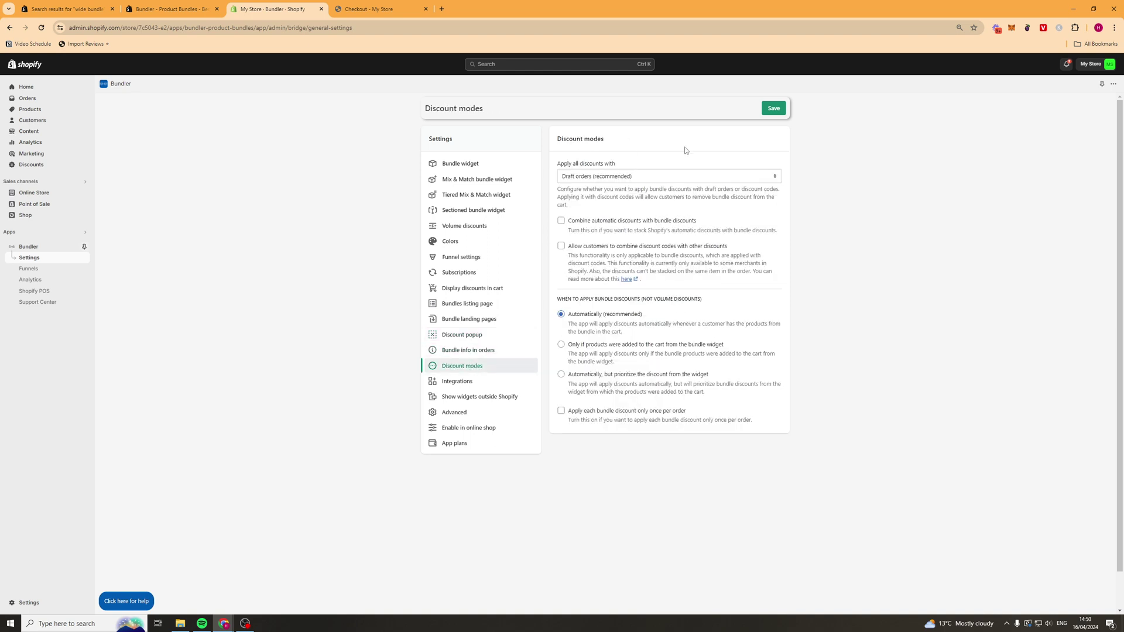
{"action": "left_click", "coordinate": [654, 176]}
{"action": "left_click", "coordinate": [655, 184]}
Browse through the Integrations settings panel.
{"action": "left_click", "coordinate": [475, 381]}
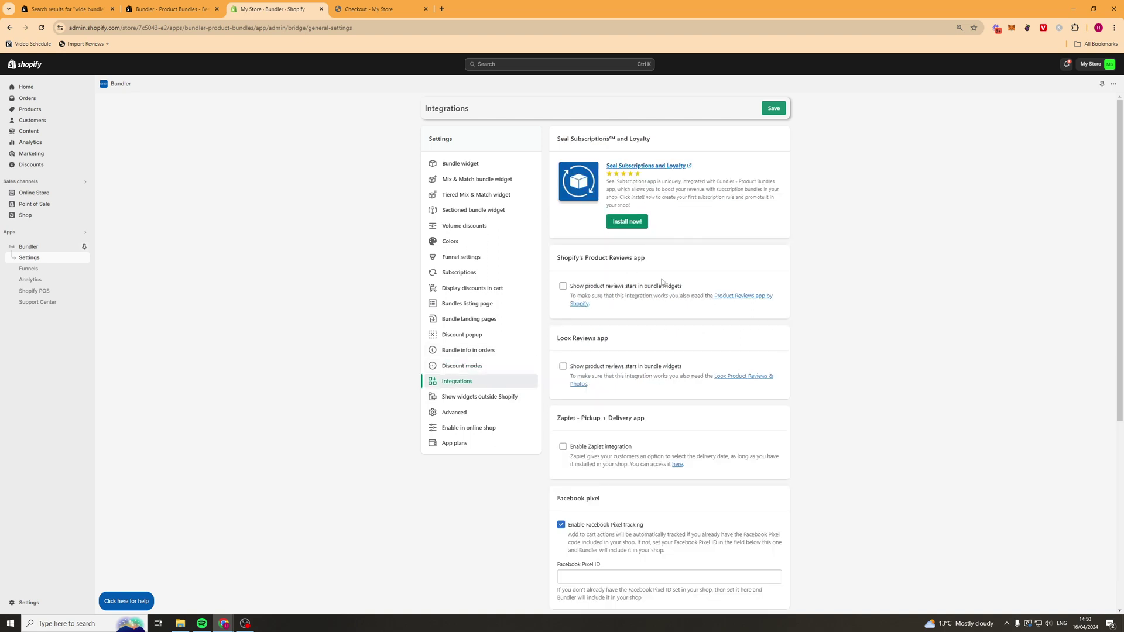
{"action": "scroll", "coordinate": [651, 183], "scroll_direction": "down", "scroll_amount": 1}
{"action": "scroll", "coordinate": [794, 363], "scroll_direction": "down", "scroll_amount": 5}
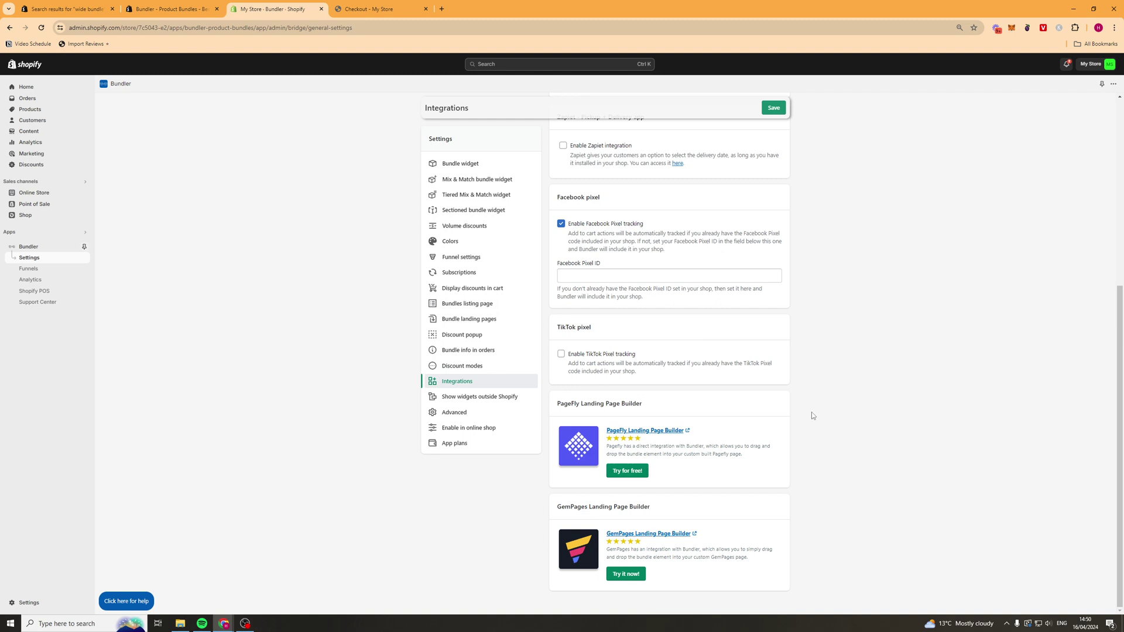
{"action": "scroll", "coordinate": [812, 416], "scroll_direction": "up", "scroll_amount": 5}
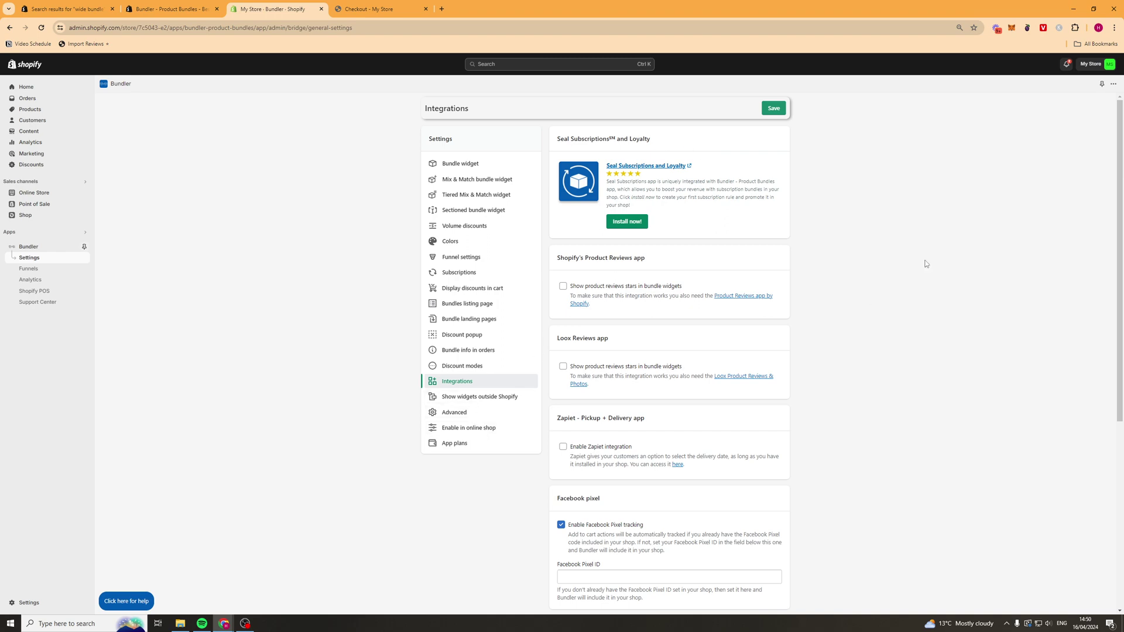
{"action": "scroll", "coordinate": [911, 328], "scroll_direction": "down", "scroll_amount": 4}
{"action": "scroll", "coordinate": [911, 328], "scroll_direction": "up", "scroll_amount": 4}
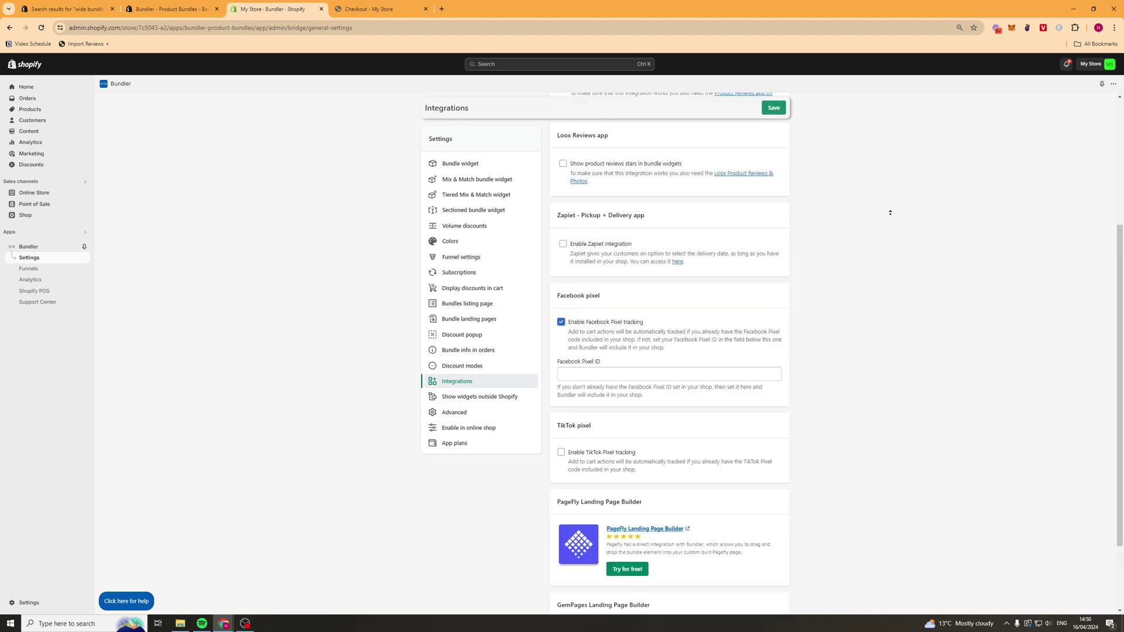
Copy the embed script from Show widgets outside Shopify to the clipboard.
{"action": "left_click", "coordinate": [485, 400]}
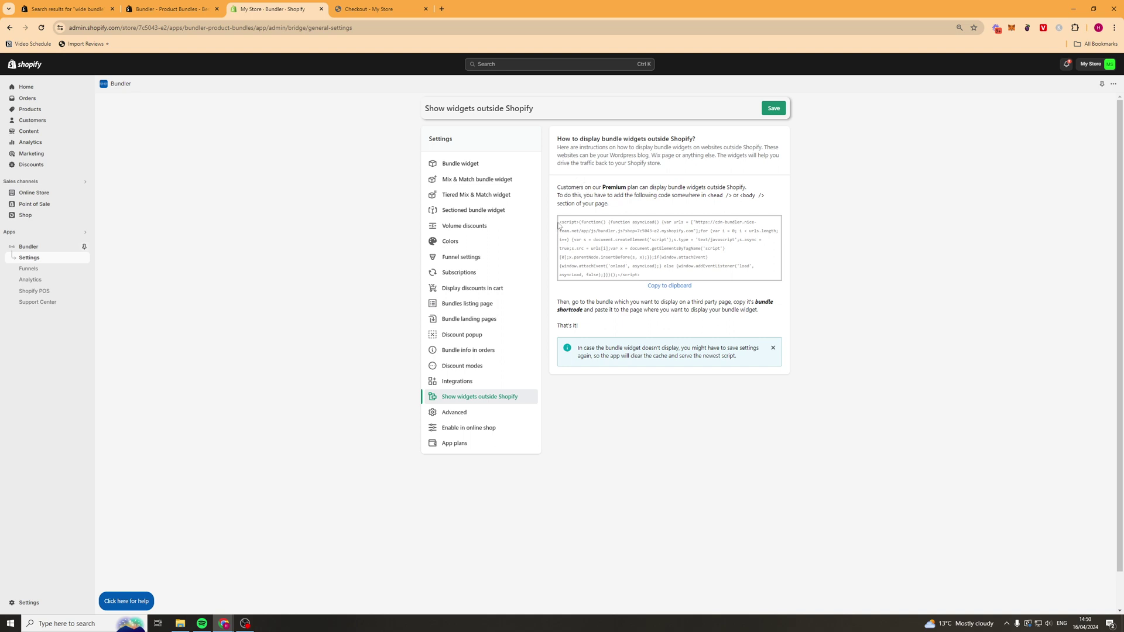
{"action": "left_click_drag", "start_coordinate": [559, 224], "coordinate": [694, 250]}
{"action": "left_click", "coordinate": [729, 251]}
{"action": "triple_click", "coordinate": [730, 251]}
{"action": "left_click", "coordinate": [653, 244]}
{"action": "left_click", "coordinate": [680, 286]}
{"action": "left_click_drag", "start_coordinate": [580, 221], "coordinate": [747, 279]}
{"action": "left_click", "coordinate": [747, 278]}
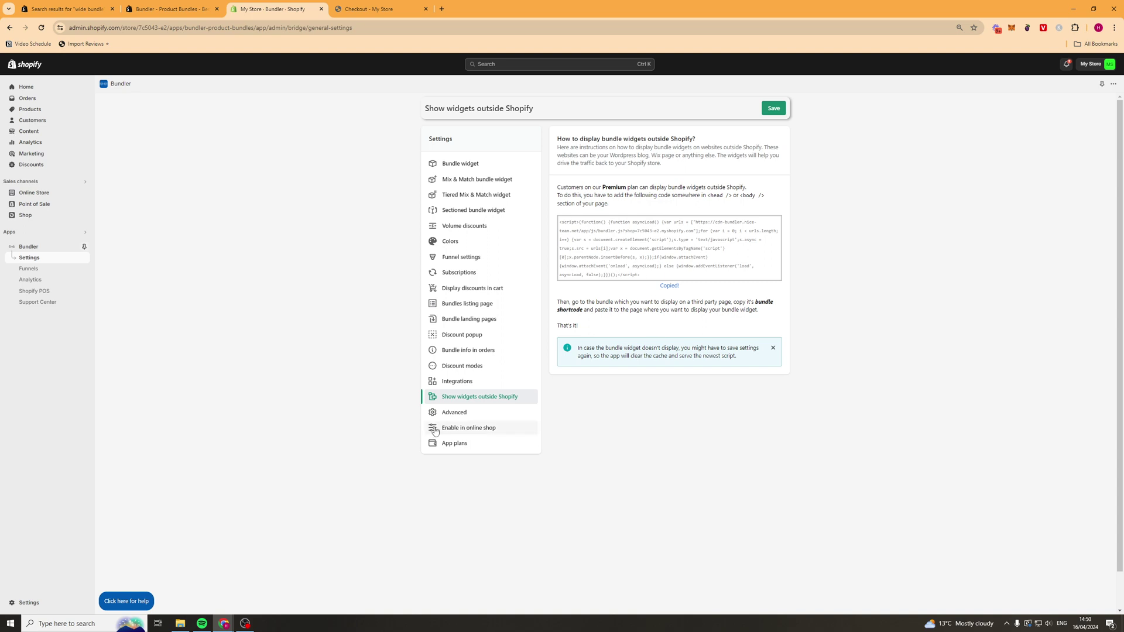
Look over the Advanced and Enable in online shop settings, then the App plans.
{"action": "left_click", "coordinate": [481, 414]}
{"action": "scroll", "coordinate": [808, 209], "scroll_direction": "down", "scroll_amount": 1}
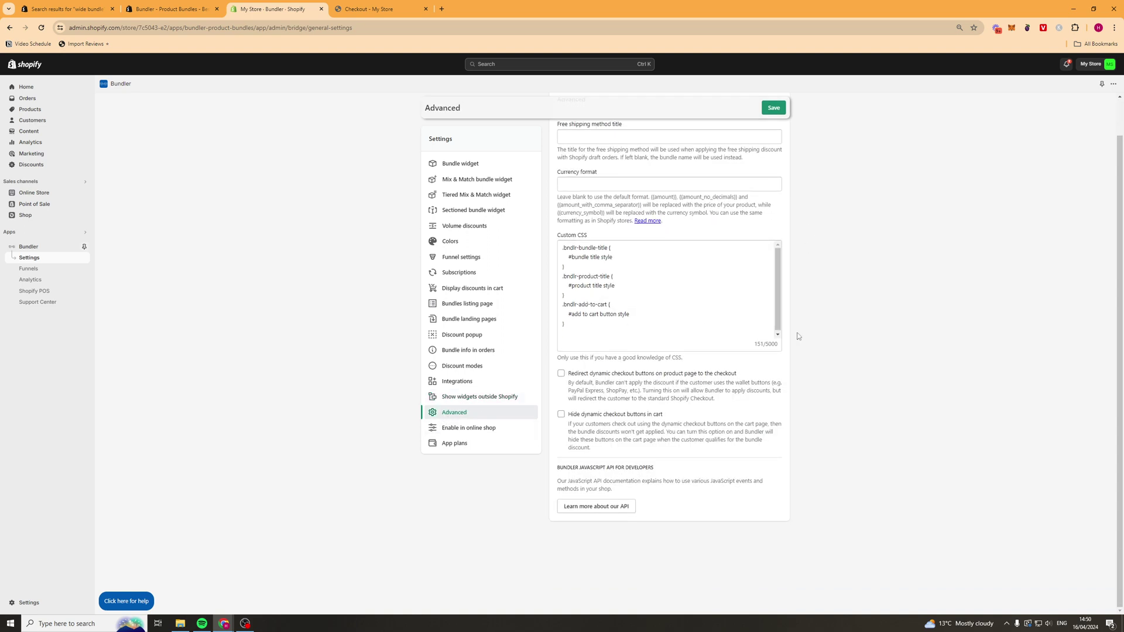
{"action": "left_click", "coordinate": [468, 428]}
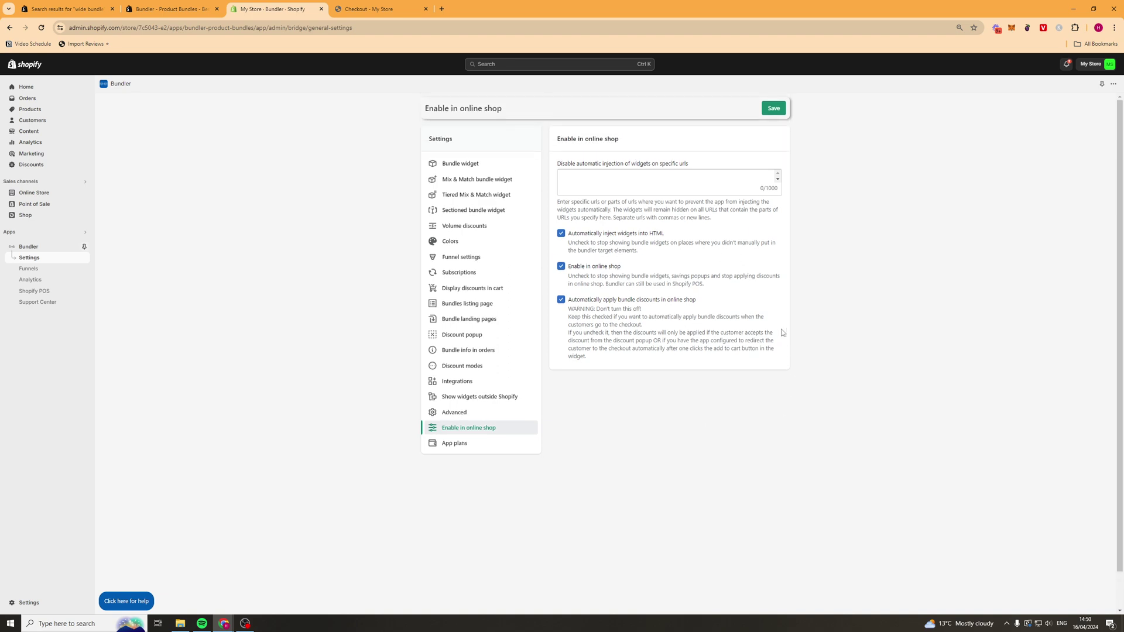
{"action": "left_click", "coordinate": [455, 444]}
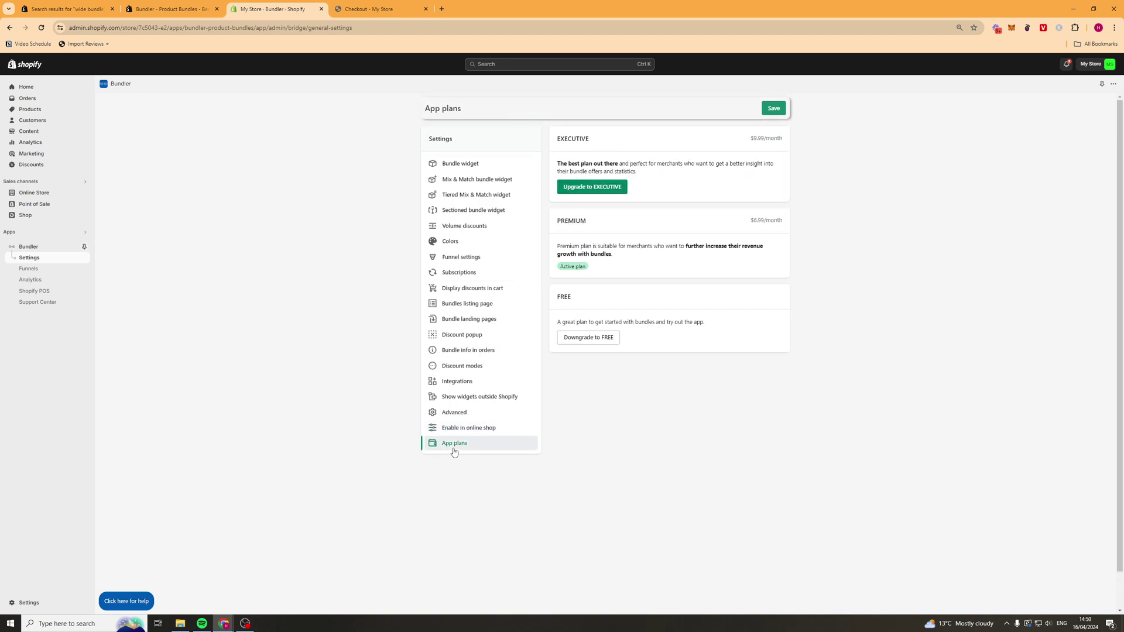
Create a new funnel promoting the Combo Box bundle, save it, and return to the funnels list.
{"action": "left_click", "coordinate": [38, 271]}
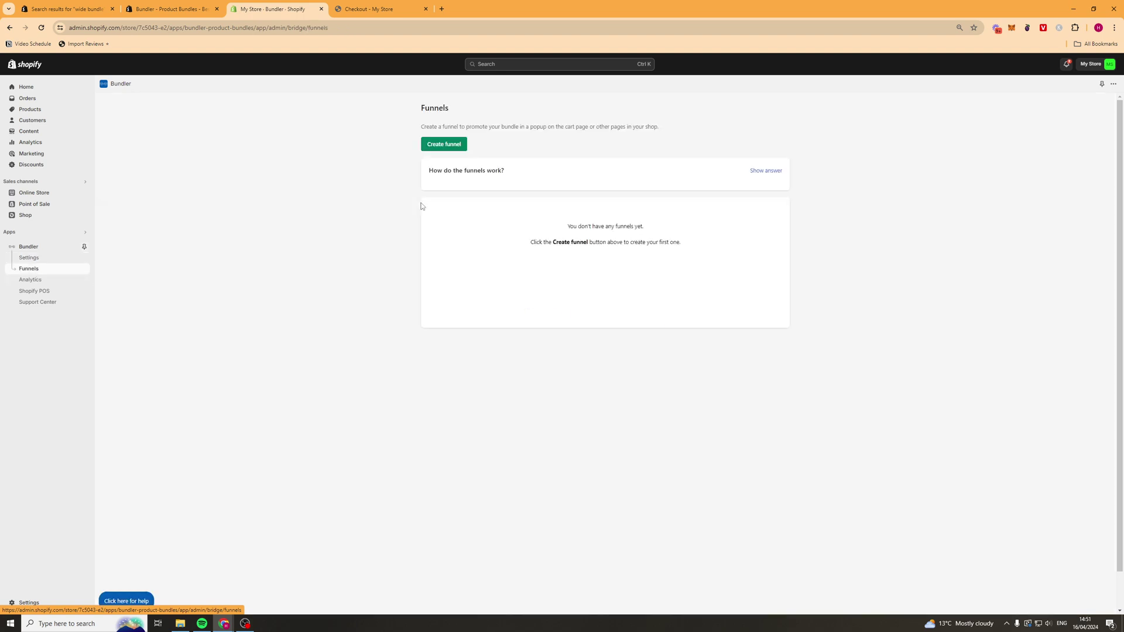
{"action": "left_click", "coordinate": [452, 143]}
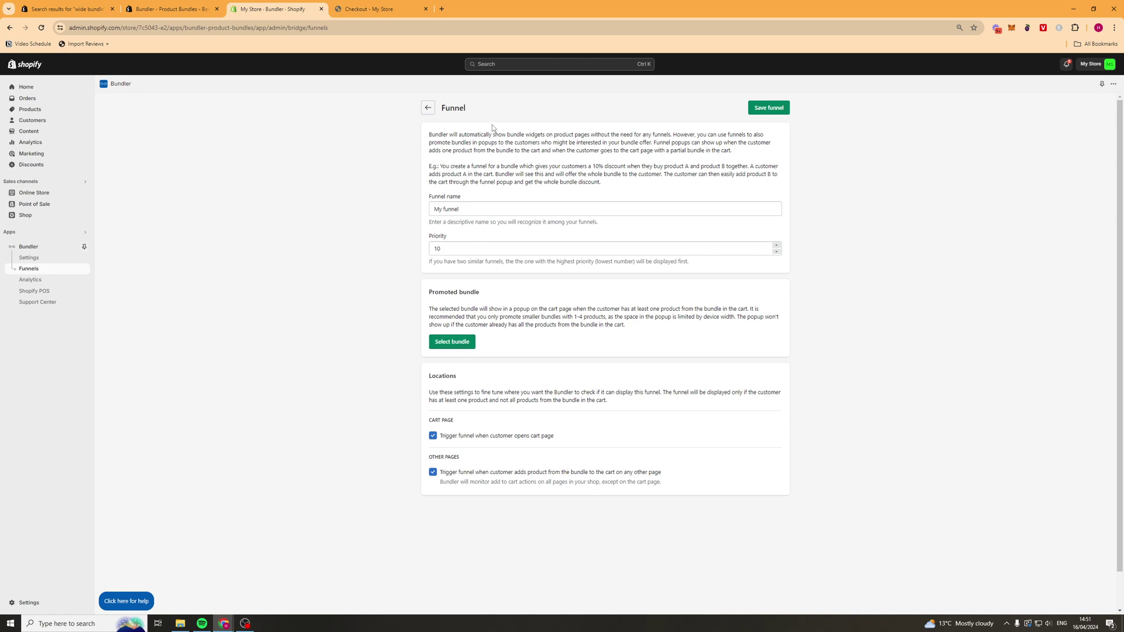
{"action": "left_click", "coordinate": [768, 107]}
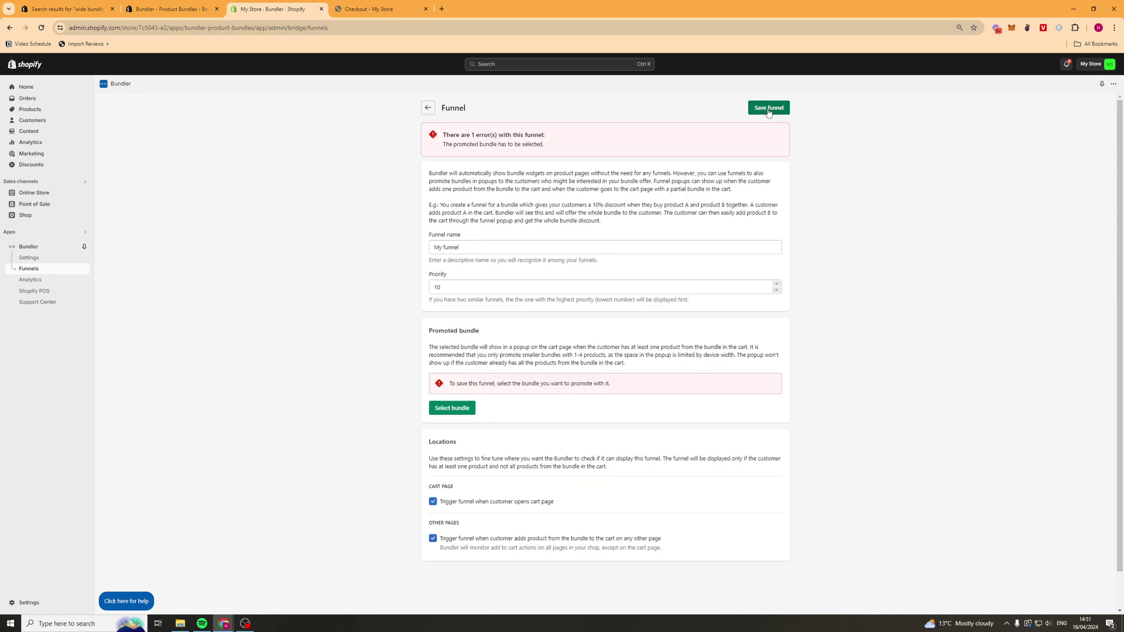
{"action": "left_click", "coordinate": [452, 408]}
{"action": "left_click", "coordinate": [705, 369]}
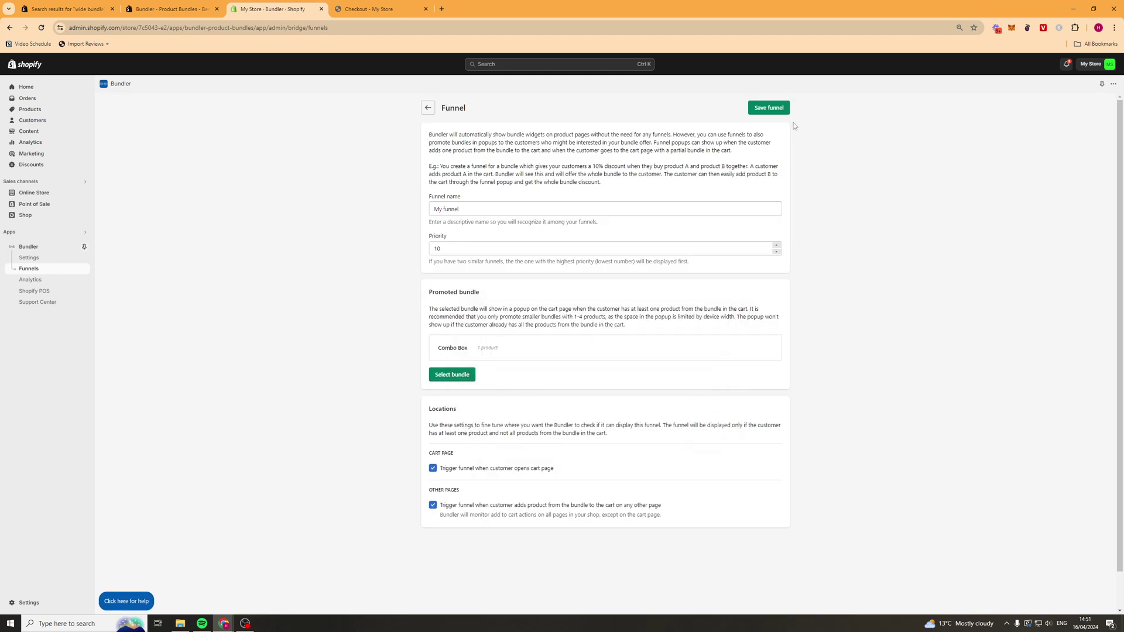
{"action": "left_click", "coordinate": [769, 107]}
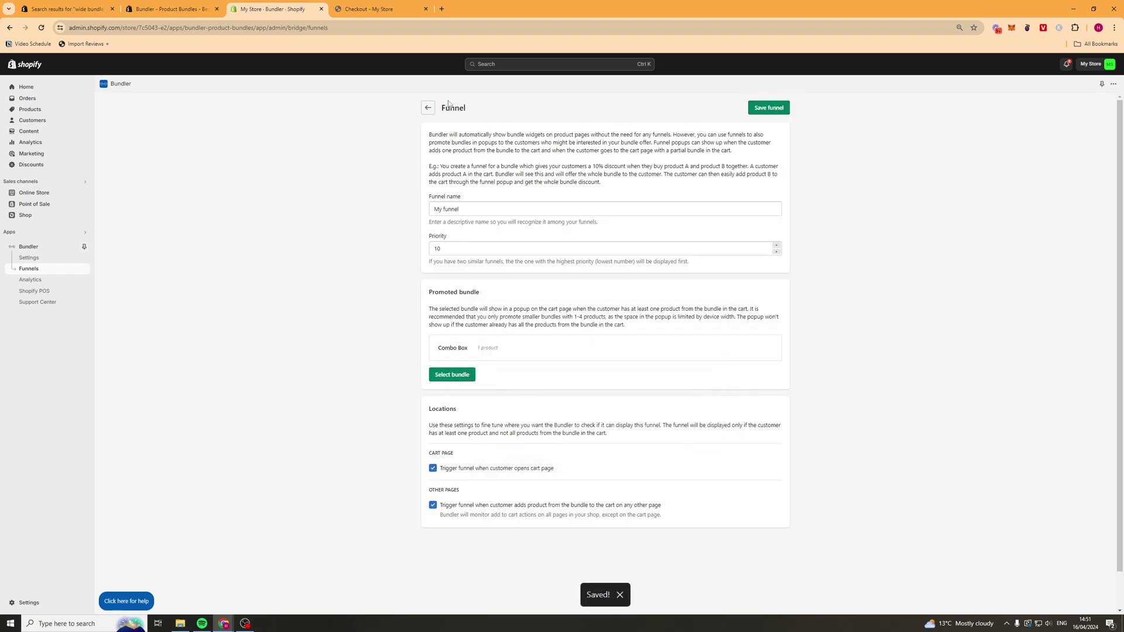
{"action": "left_click", "coordinate": [427, 108]}
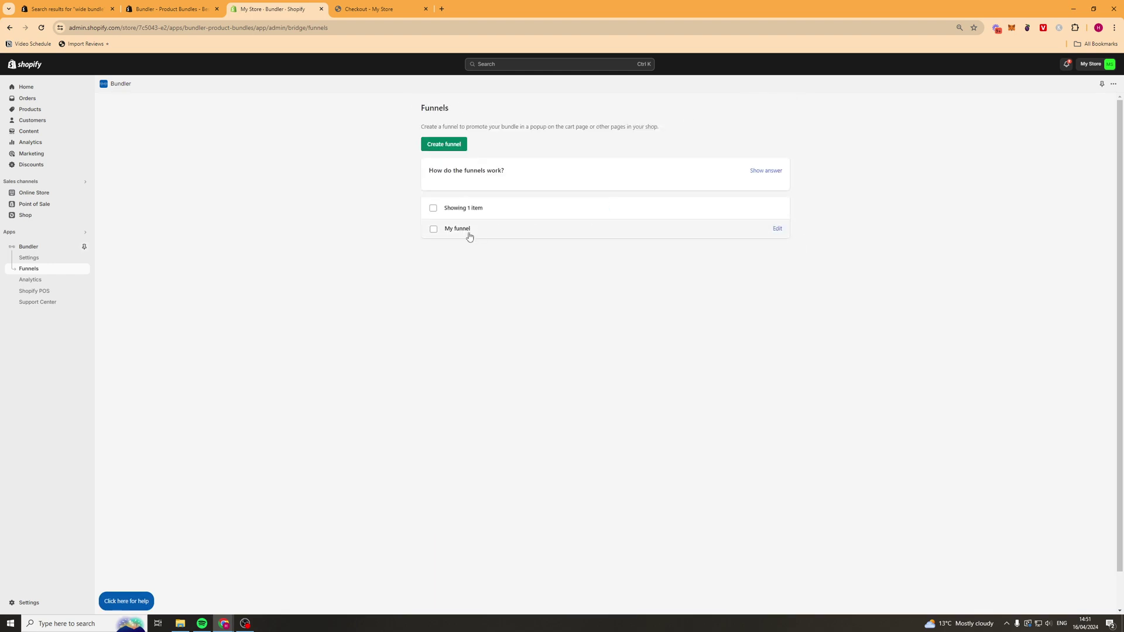
Expand and read the explanation of how funnels work.
{"action": "left_click", "coordinate": [764, 171]}
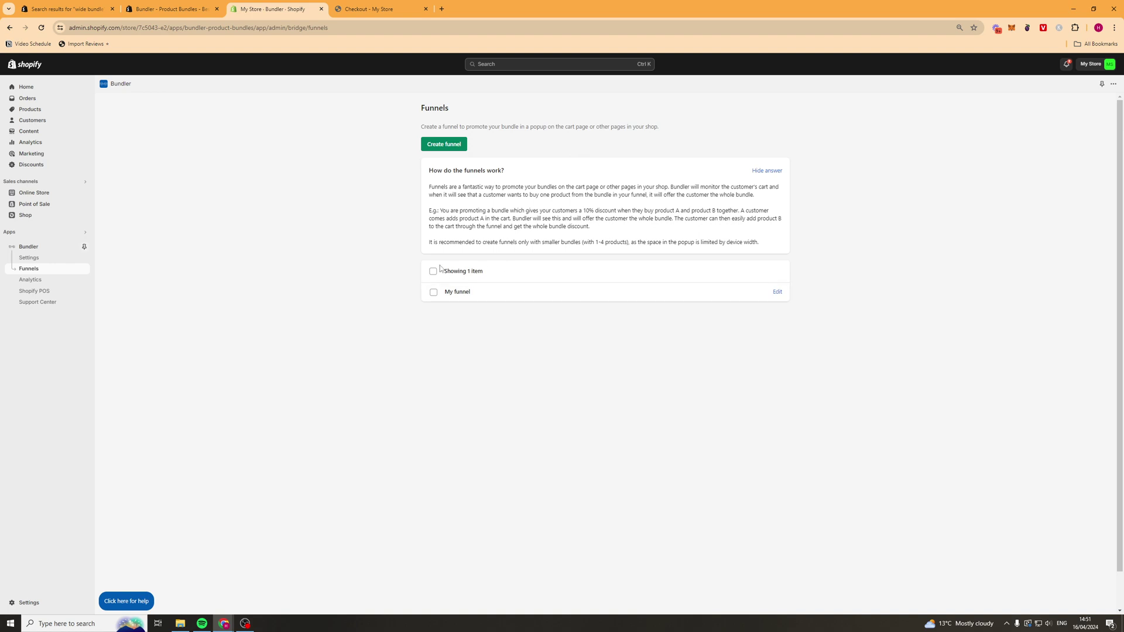
{"action": "left_click_drag", "start_coordinate": [445, 188], "coordinate": [539, 187]}
{"action": "left_click_drag", "start_coordinate": [621, 187], "coordinate": [729, 187]}
{"action": "triple_click", "coordinate": [714, 186]}
{"action": "left_click", "coordinate": [713, 183]}
Open Bundler's Analytics overview and scroll through its executive-plan reports.
{"action": "left_click", "coordinate": [30, 279]}
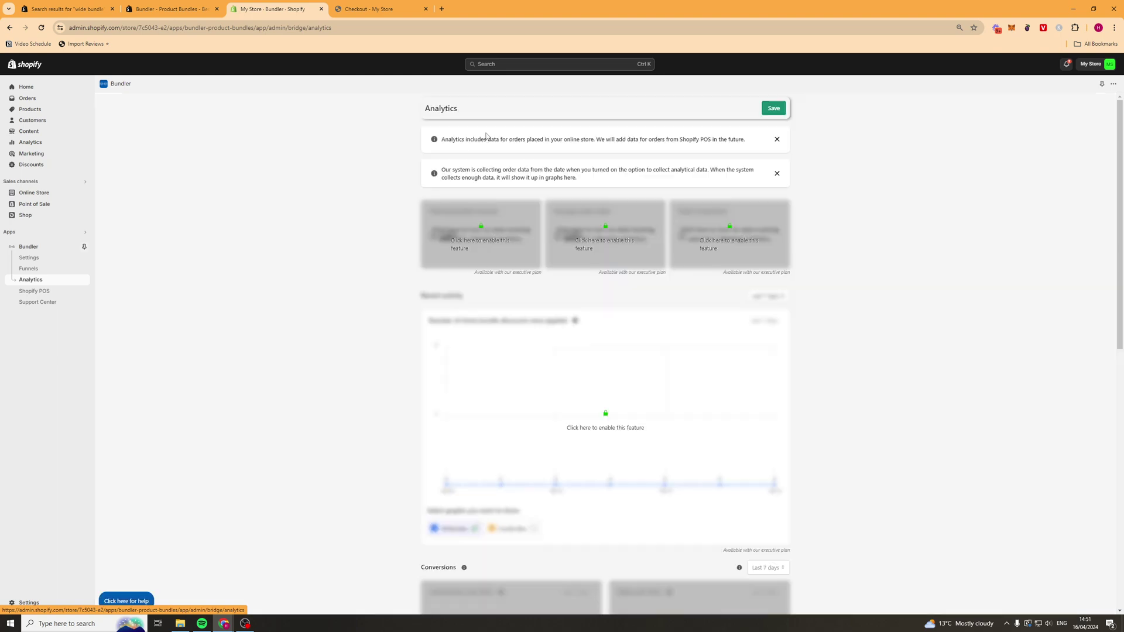
{"action": "scroll", "coordinate": [642, 246], "scroll_direction": "down", "scroll_amount": 2}
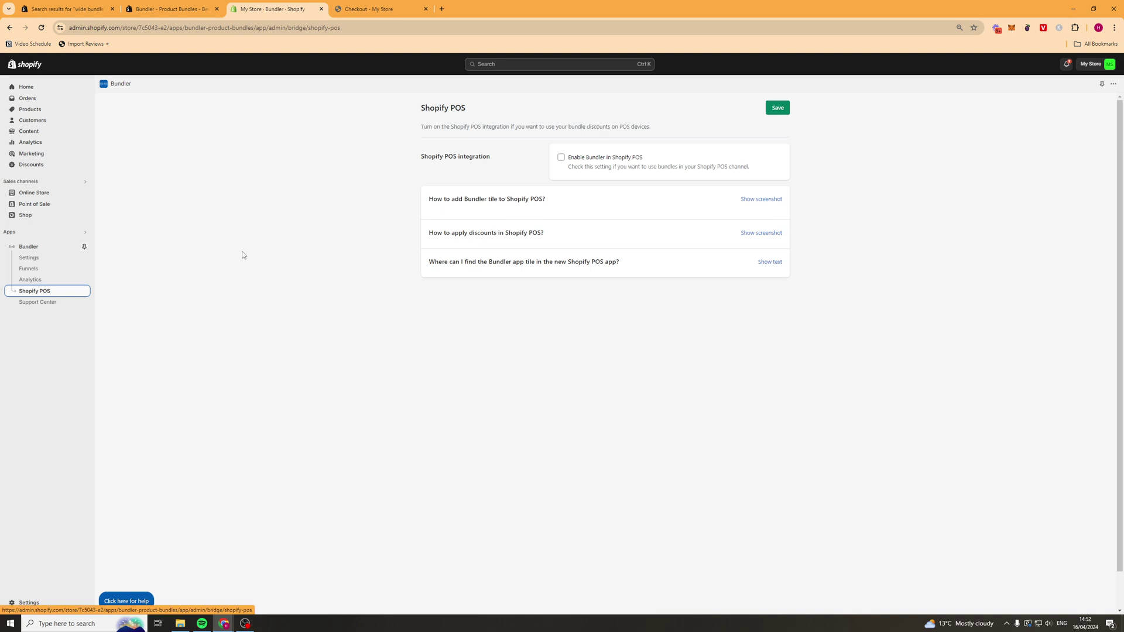
Tick Enable Bundler in Shopify POS and save the POS integration page.
{"action": "left_click", "coordinate": [561, 158]}
{"action": "left_click", "coordinate": [781, 104]}
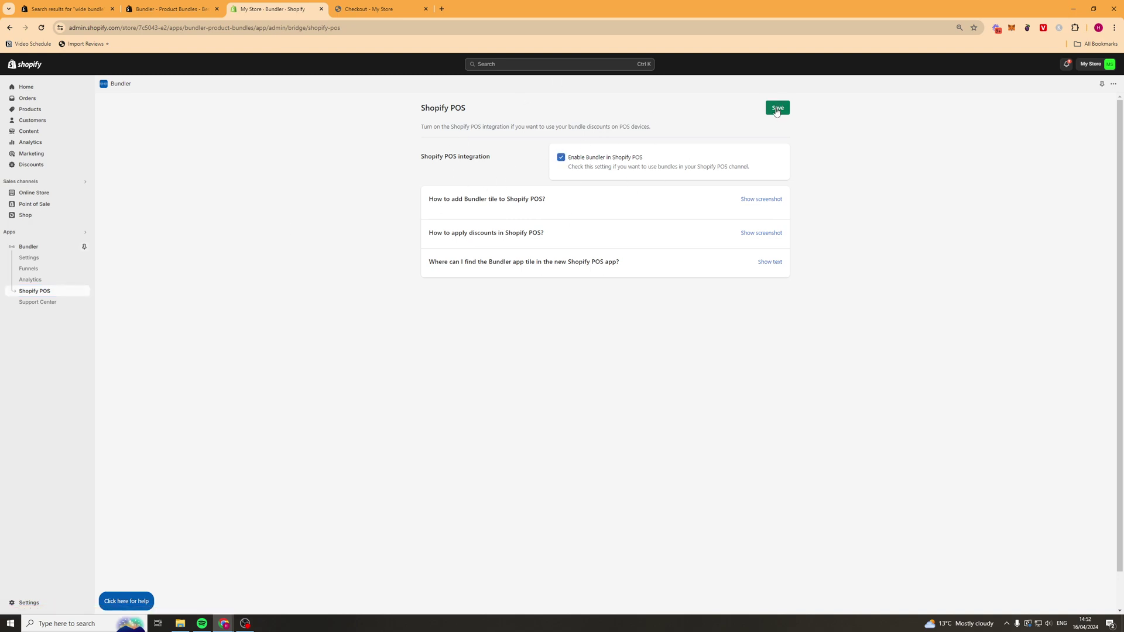